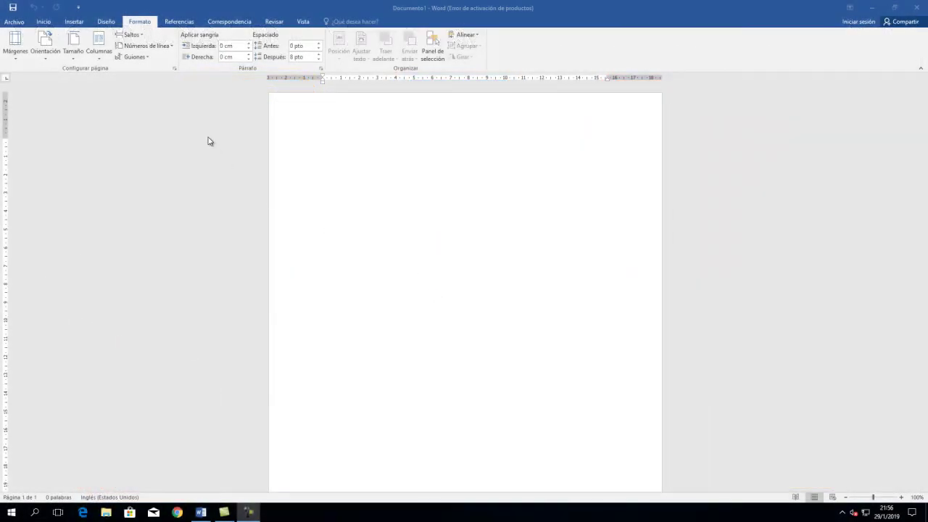
Set the paper size to Legal in landscape orientation and show the Shapes gallery.
{"action": "left_click", "coordinate": [74, 50]}
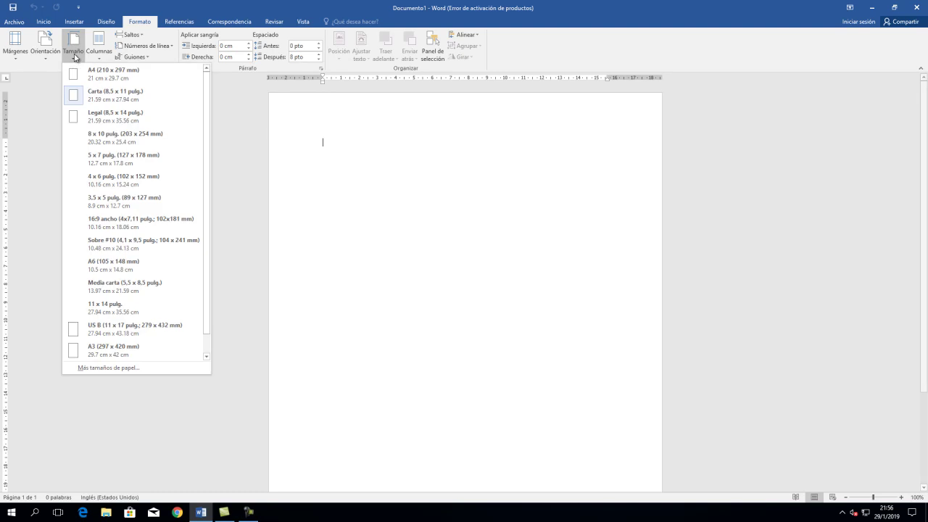
{"action": "left_click", "coordinate": [92, 116]}
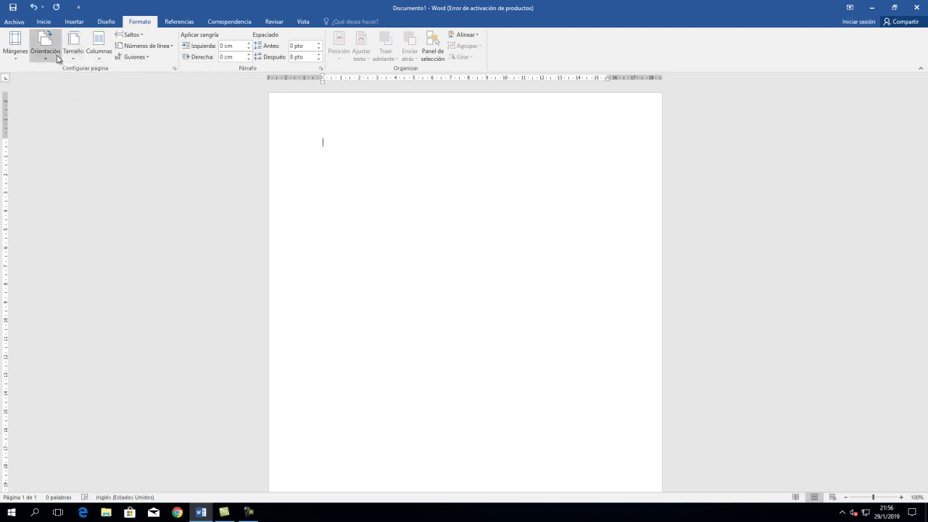
{"action": "left_click", "coordinate": [45, 45]}
{"action": "left_click", "coordinate": [66, 102]}
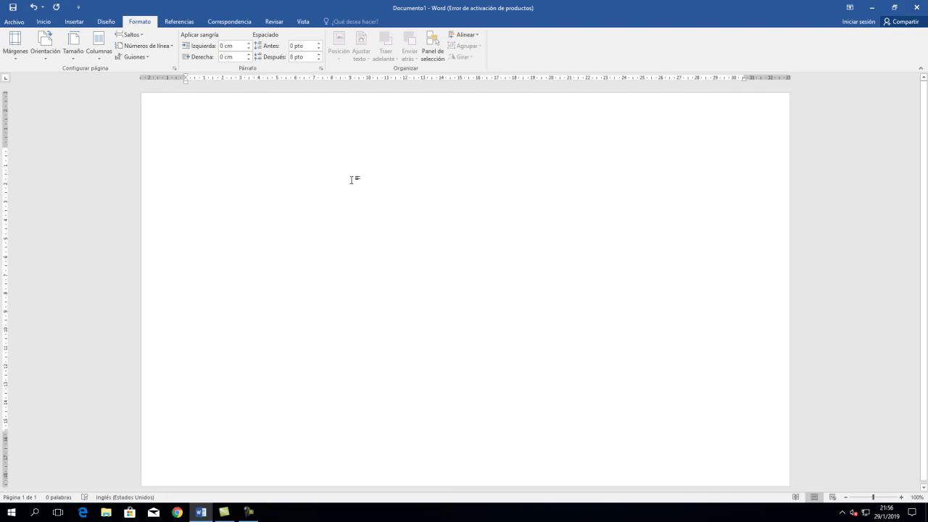
{"action": "left_click", "coordinate": [74, 21]}
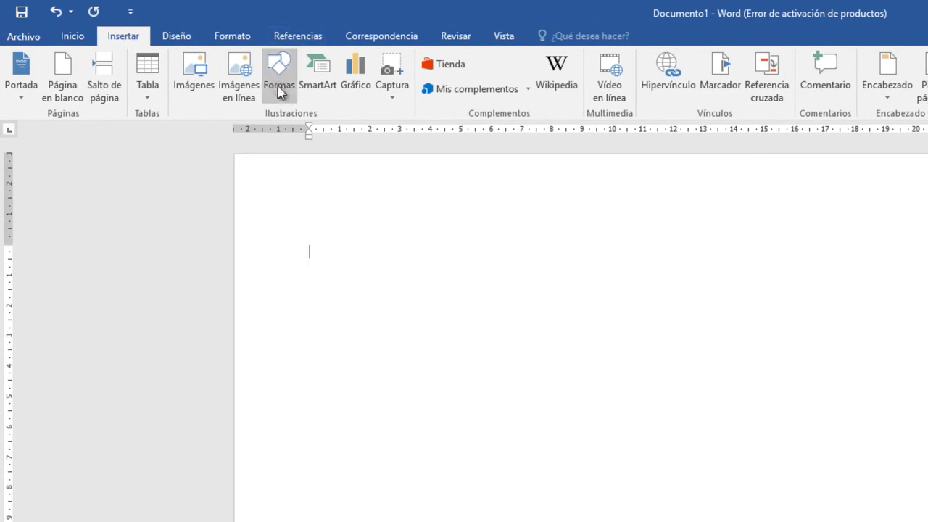
{"action": "left_click", "coordinate": [278, 87]}
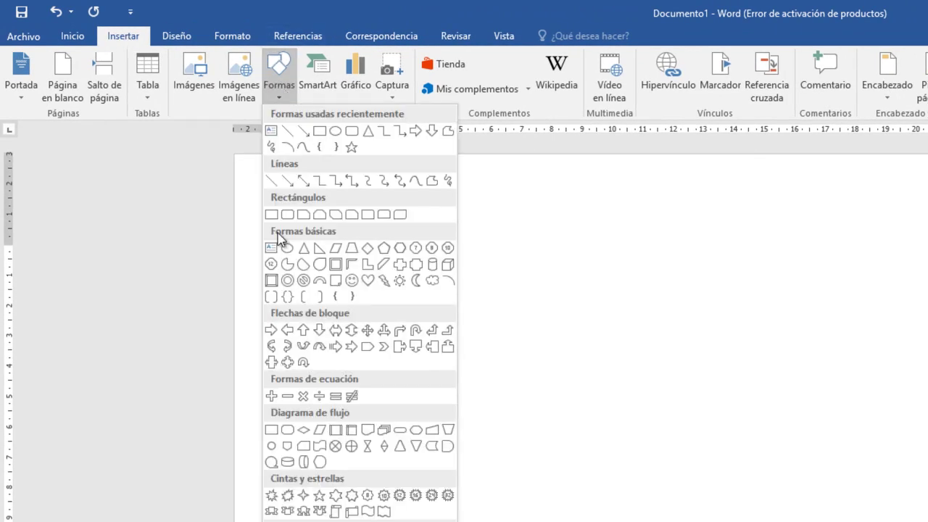
Draw a Frame shape on the page and adjust its inner border for a bevelled look.
{"action": "left_click", "coordinate": [272, 281]}
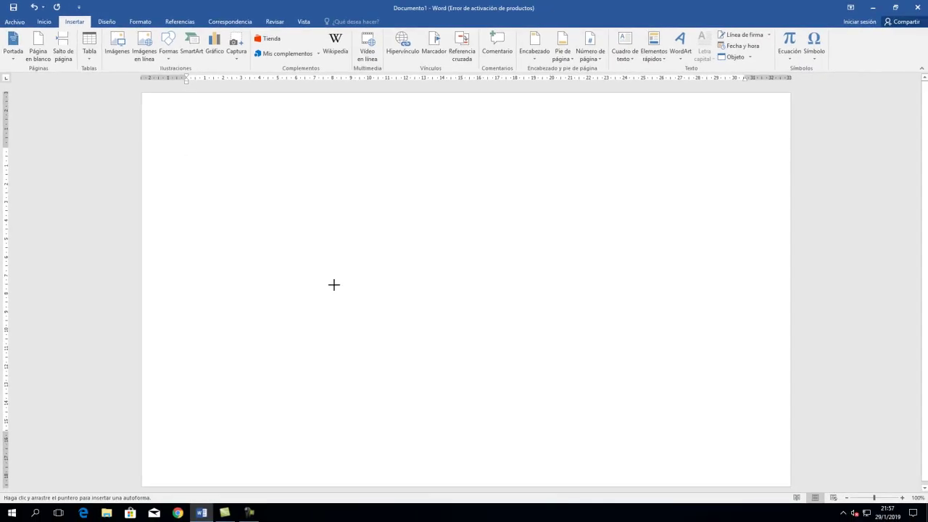
{"action": "mouse_move", "coordinate": [232, 292]}
{"action": "left_mouse_down"}
{"action": "mouse_move", "coordinate": [310, 327]}
{"action": "mouse_move", "coordinate": [303, 319]}
{"action": "left_mouse_up"}
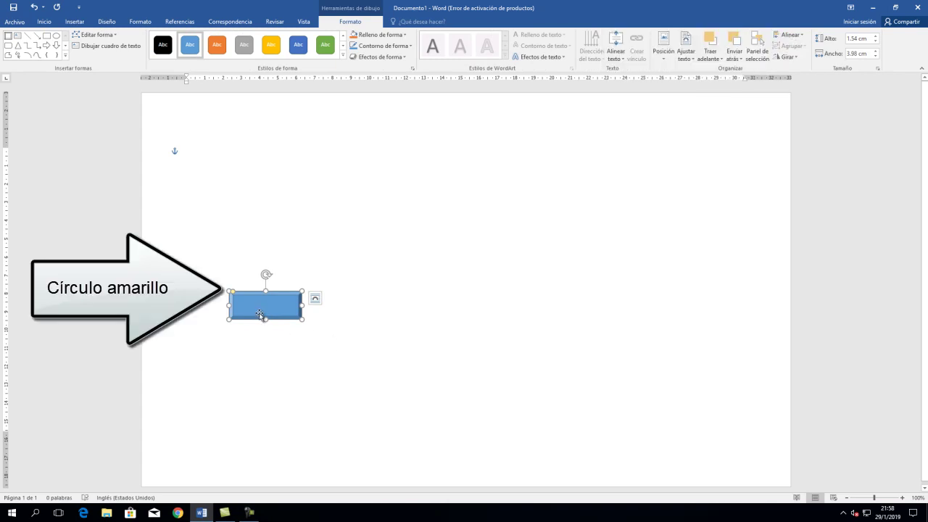
{"action": "left_click_drag", "start_coordinate": [235, 293], "coordinate": [241, 301]}
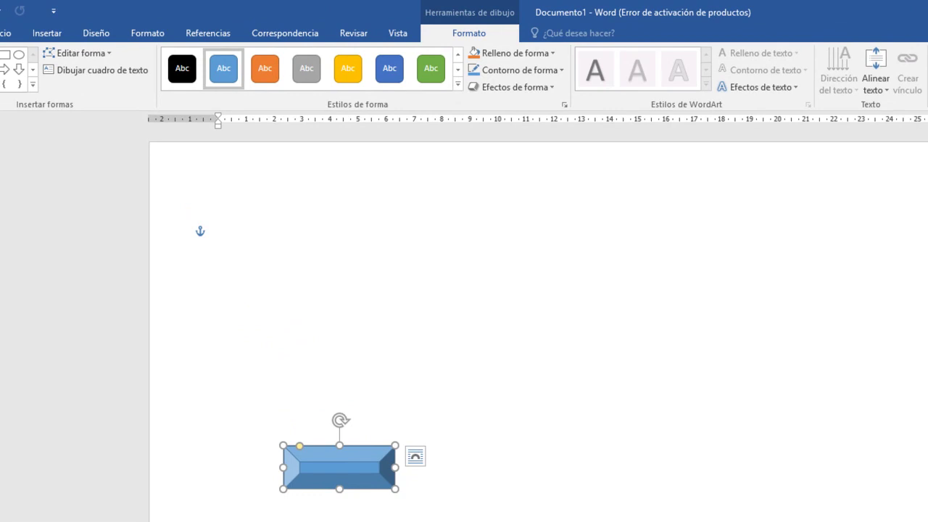
Fill the block orange and set its outline to No Outline.
{"action": "left_click", "coordinate": [475, 53]}
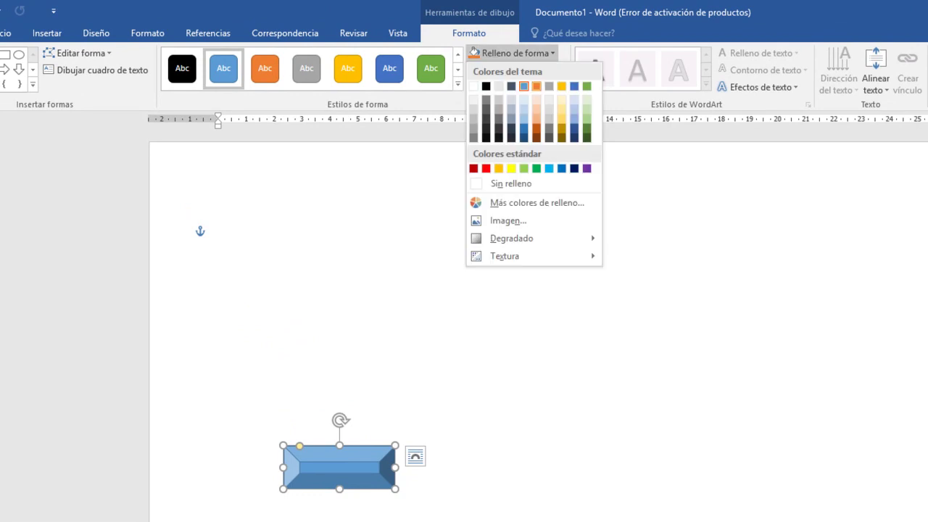
{"action": "left_click", "coordinate": [537, 87]}
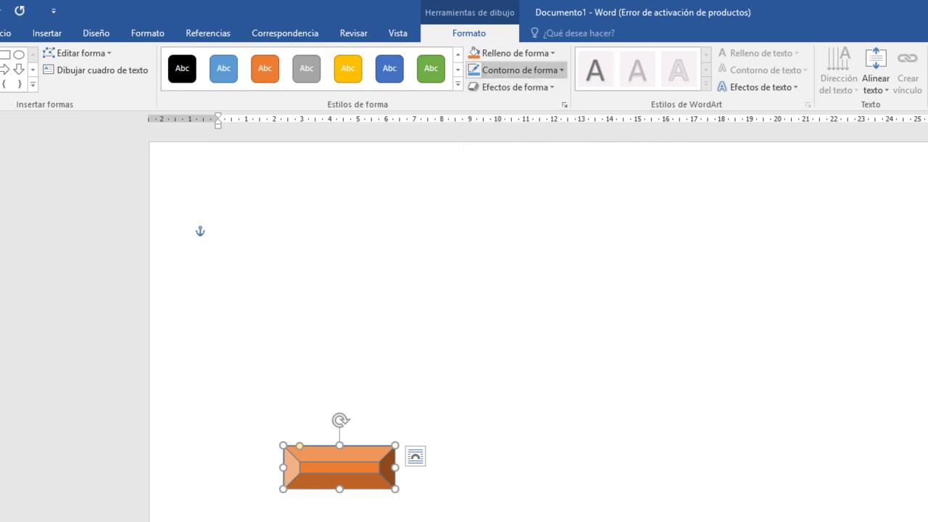
{"action": "left_click", "coordinate": [516, 69]}
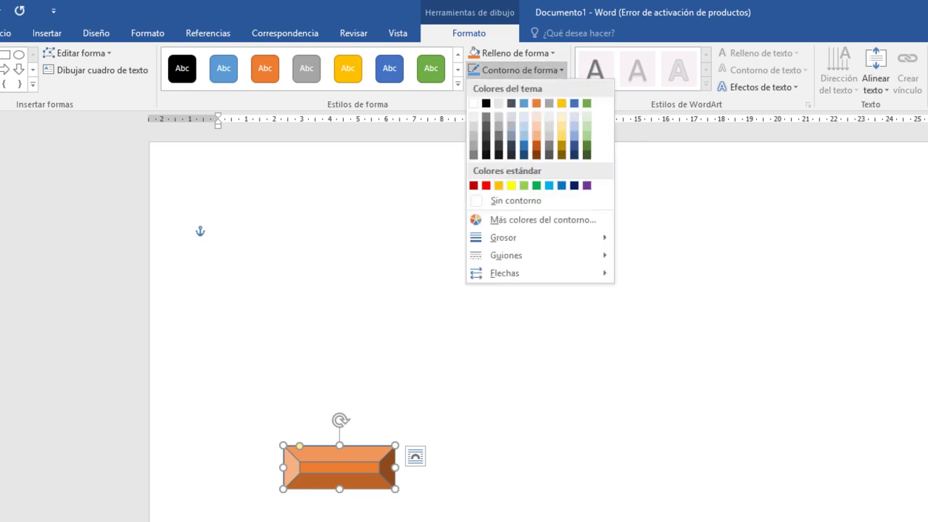
{"action": "left_click", "coordinate": [515, 201]}
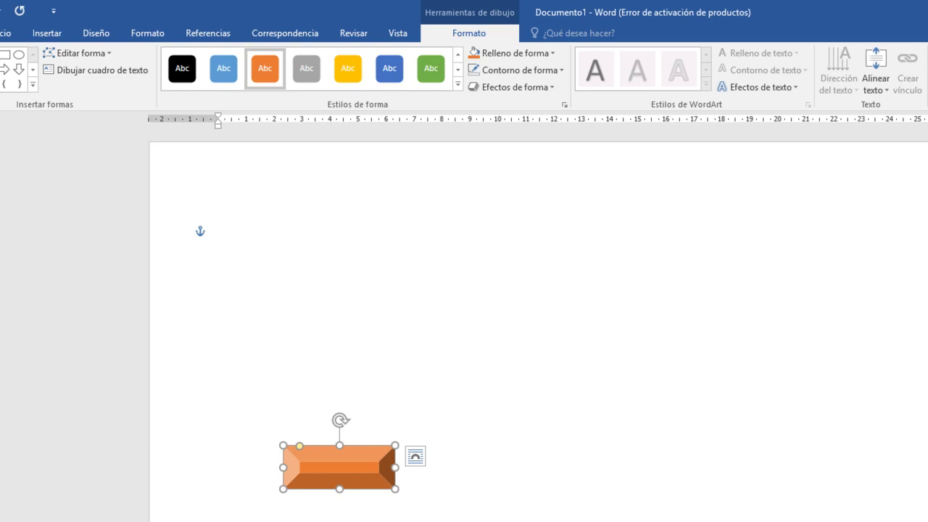
Paste copies of the orange block and nudge them into a single row of seven.
{"action": "key", "text": "ctrl+v"}
{"action": "key", "text": "ctrl+v"}
{"action": "key", "text": "ctrl+v"}
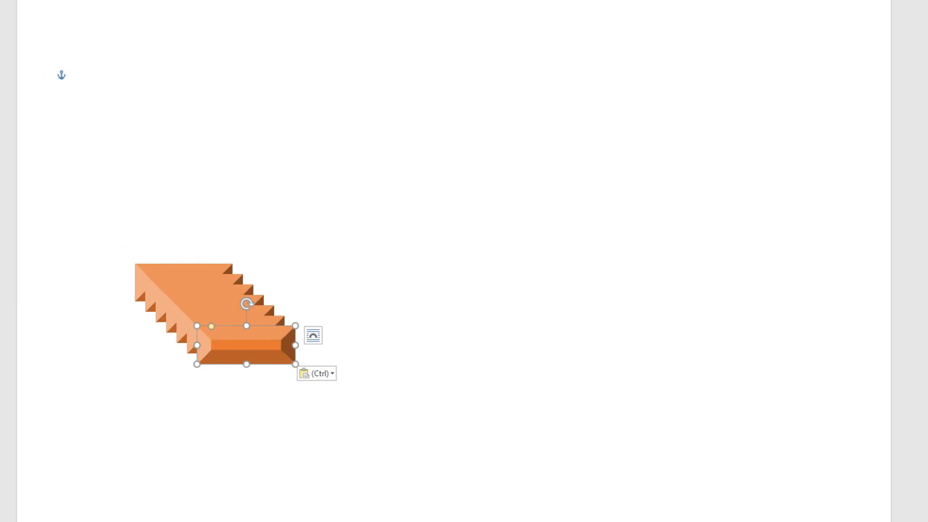
{"action": "key", "text": "Up"}
{"action": "key", "text": "Up"}
{"action": "key", "text": "Up"}
{"action": "key", "text": "Right"}
{"action": "key", "text": "Right"}
{"action": "key", "text": "Right"}
{"action": "key", "text": "Right"}
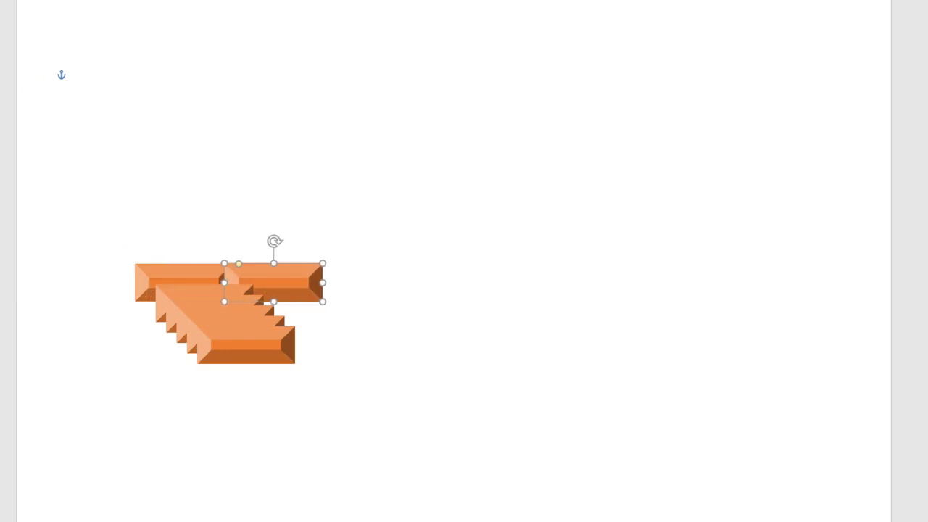
{"action": "key", "text": "Right"}
{"action": "key", "text": "Right"}
{"action": "key", "text": "Up"}
{"action": "key", "text": "Up"}
{"action": "key", "text": "Right"}
{"action": "key", "text": "Right"}
{"action": "key", "text": "Right"}
{"action": "key", "text": "Tab"}
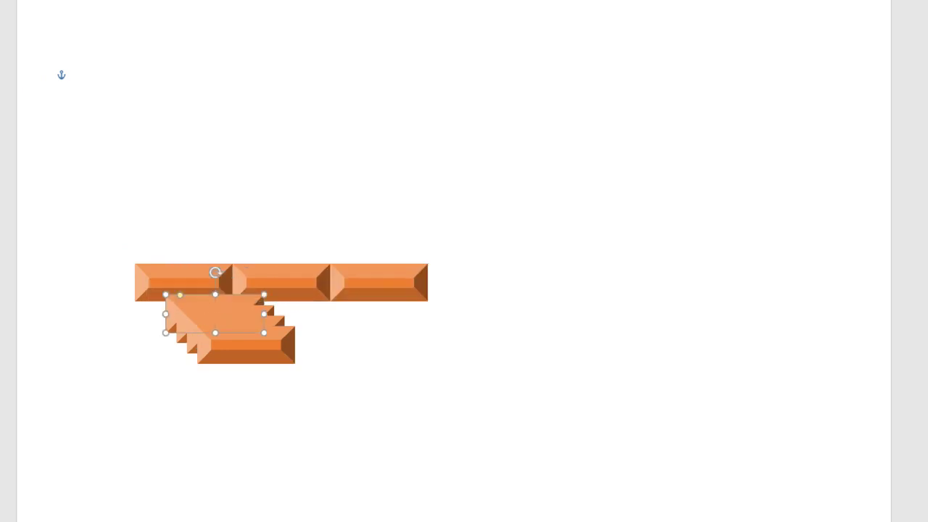
{"action": "key", "text": "Up"}
{"action": "key", "text": "Right"}
{"action": "key", "text": "Right"}
{"action": "key", "text": "Right"}
{"action": "key", "text": "Right"}
{"action": "key", "text": "Right"}
{"action": "key", "text": "Right"}
{"action": "key", "text": "Up"}
{"action": "key", "text": "Up"}
{"action": "key", "text": "Right"}
{"action": "key", "text": "Right"}
{"action": "key", "text": "Right"}
{"action": "key", "text": "Right"}
{"action": "key", "text": "Right"}
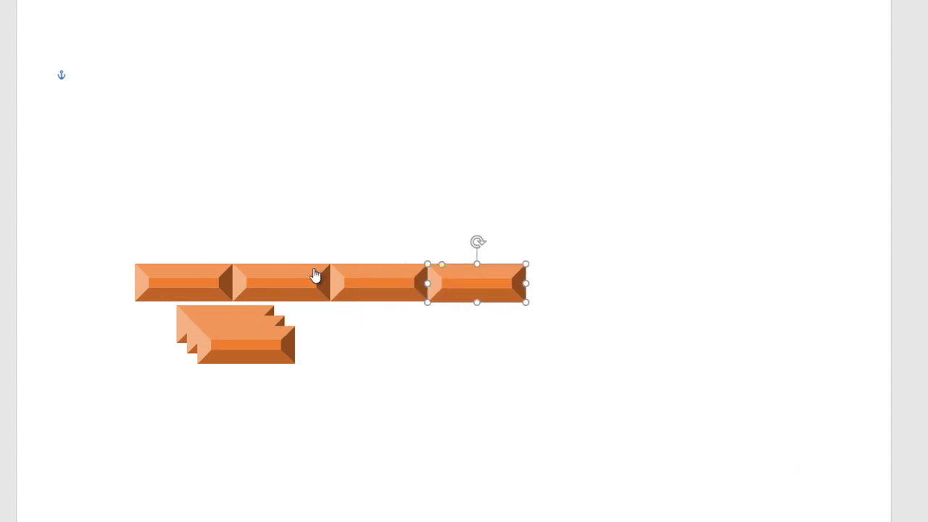
{"action": "key", "text": "Tab"}
{"action": "key", "text": "Up"}
{"action": "key", "text": "Right"}
{"action": "key", "text": "Right"}
{"action": "key", "text": "Right"}
{"action": "key", "text": "Tab"}
{"action": "key", "text": "Up"}
{"action": "key", "text": "Right"}
{"action": "key", "text": "Right"}
{"action": "key", "text": "Right"}
{"action": "key", "text": "Up"}
{"action": "key", "text": "Right"}
{"action": "key", "text": "Right"}
{"action": "key", "text": "Left"}
{"action": "key", "text": "Left"}
{"action": "key", "text": "Right"}
{"action": "key", "text": "Down"}
{"action": "key", "text": "Right"}
{"action": "key", "text": "Right"}
{"action": "key", "text": "Right"}
{"action": "key", "text": "Down"}
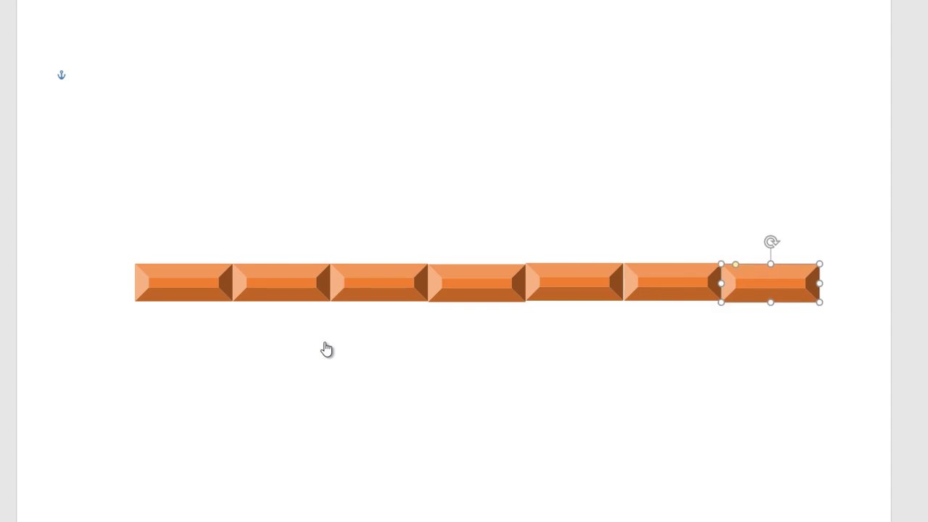
{"action": "key", "text": "Escape"}
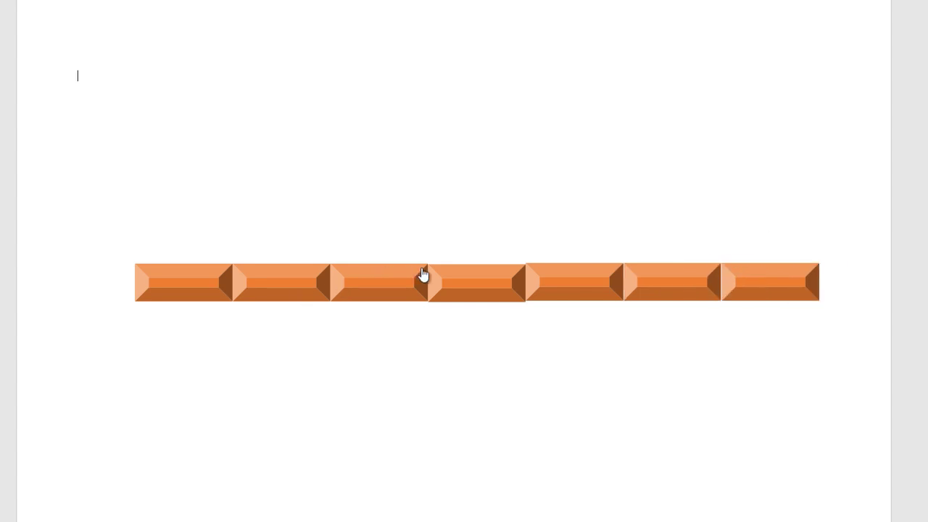
Recolour the copies yellow, green, blue, purple, red and grey.
{"action": "left_click", "coordinate": [290, 283]}
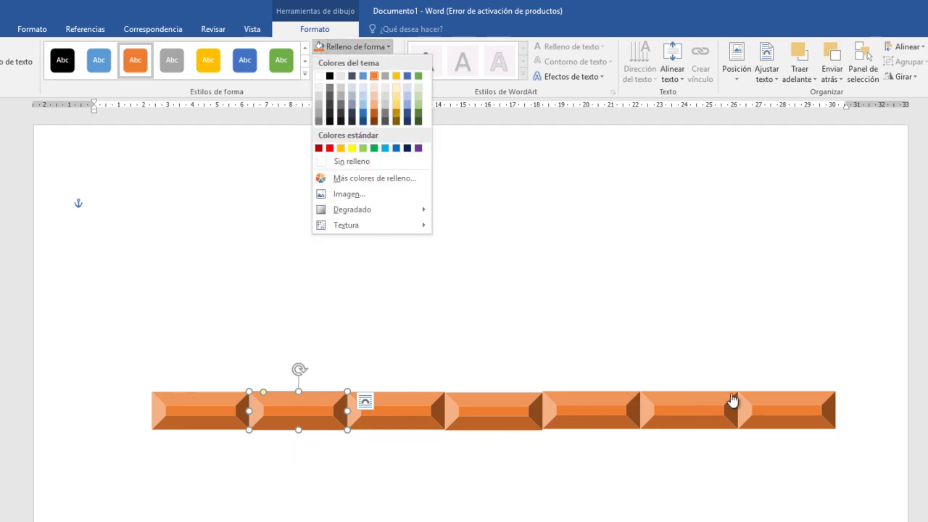
{"action": "key", "text": "Return"}
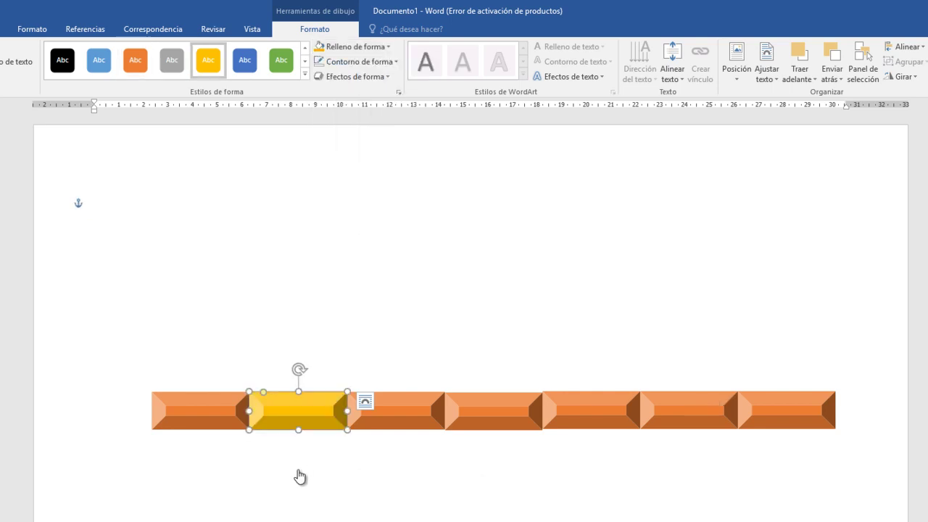
{"action": "key", "text": "Tab"}
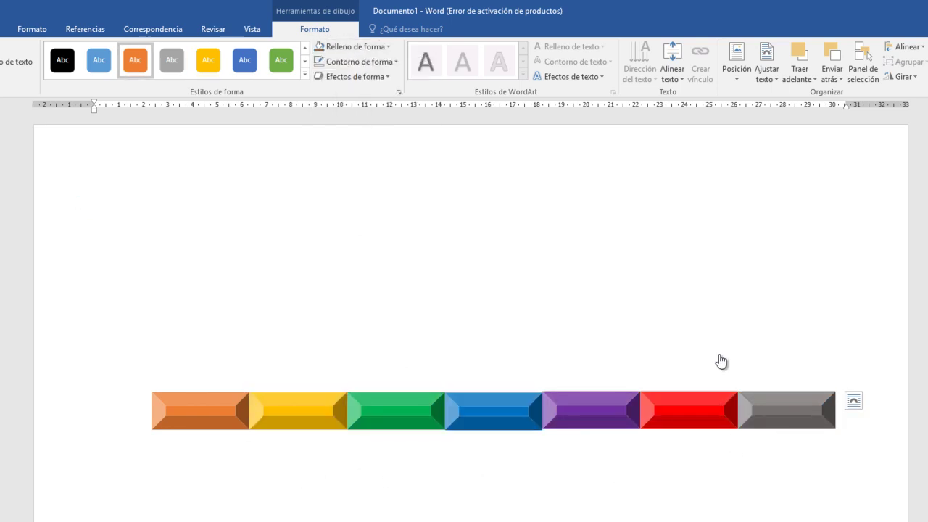
{"action": "key", "text": "Escape"}
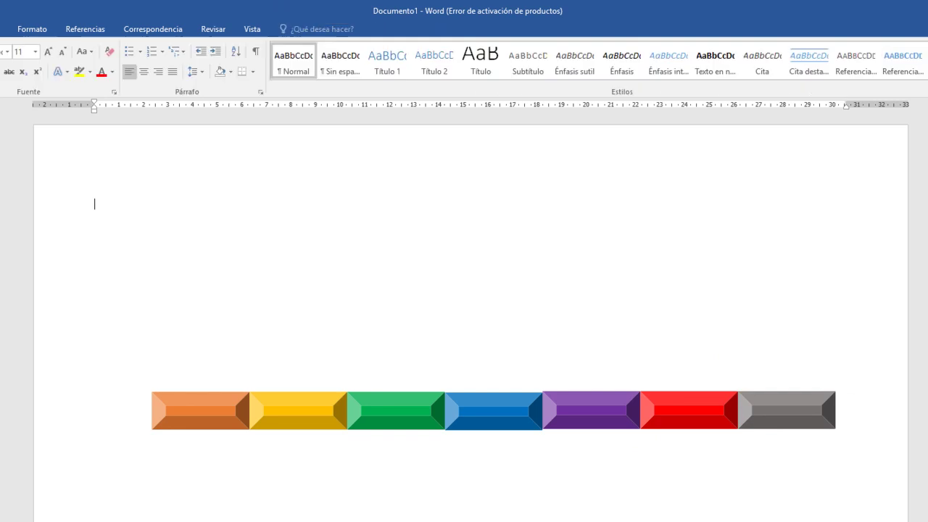
Rotate the blue triangle clockwise at the right end of the bar.
{"action": "left_click", "coordinate": [100, 29]}
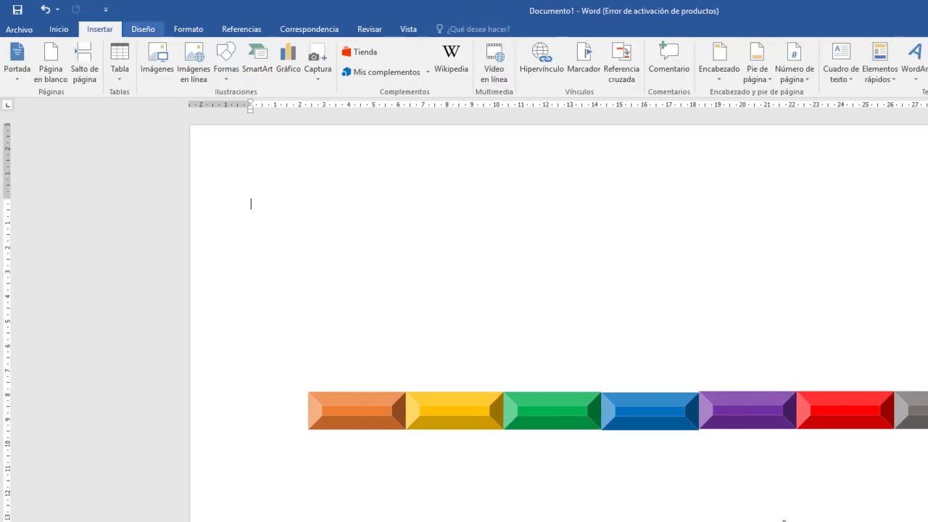
{"action": "left_click", "coordinate": [226, 64]}
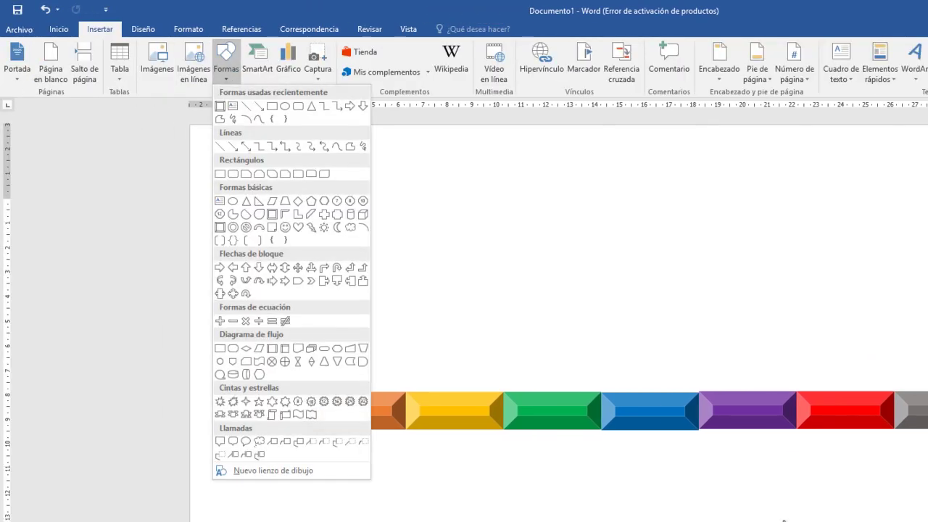
{"action": "key", "text": "Escape"}
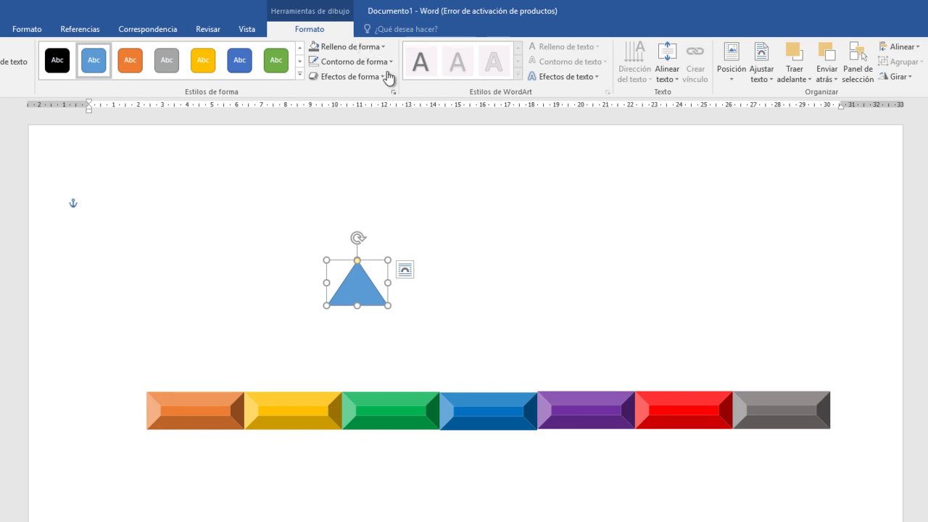
{"action": "key", "text": "alt+Right"}
{"action": "key", "text": "alt+Right"}
{"action": "key", "text": "alt+Right"}
{"action": "key", "text": "alt+Right"}
{"action": "key", "text": "alt+Right"}
{"action": "key", "text": "alt+Right"}
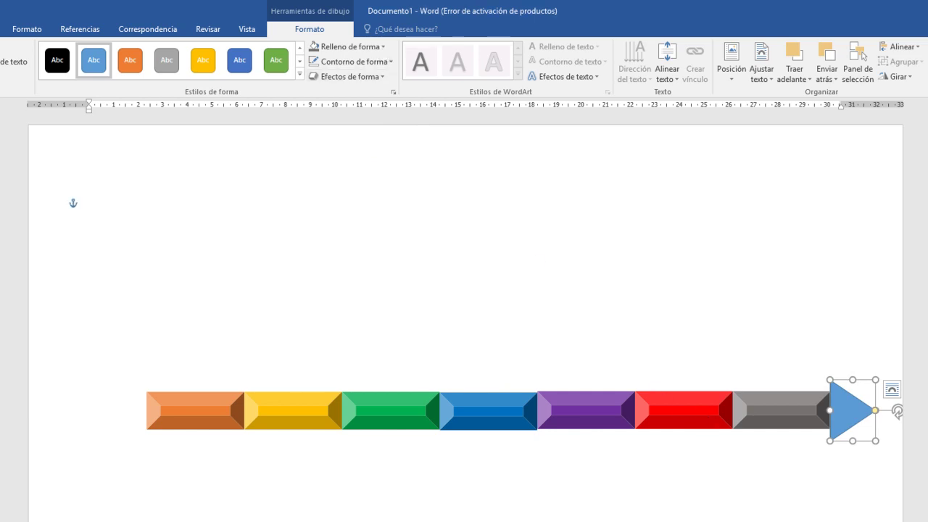
Apply a bevel preset to the blue triangle from Shape Effects.
{"action": "left_click", "coordinate": [347, 76]}
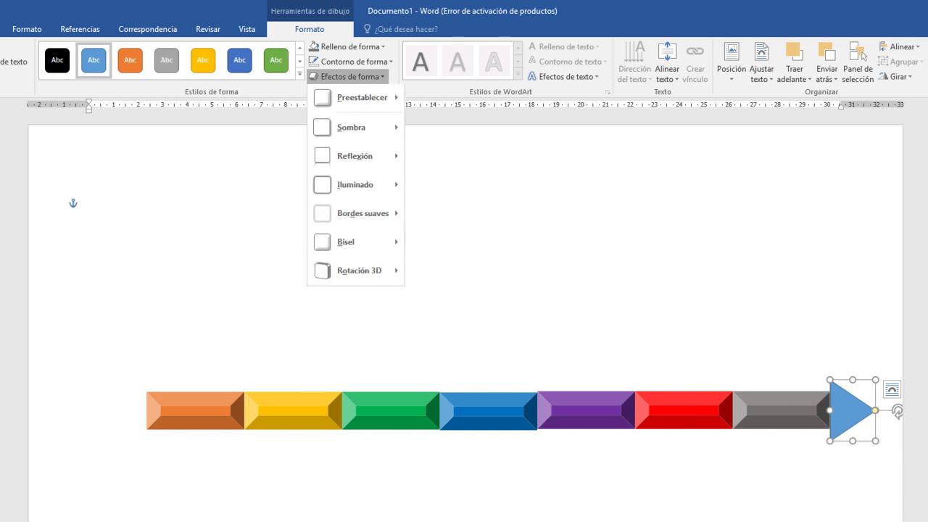
{"action": "mouse_move", "coordinate": [348, 244]}
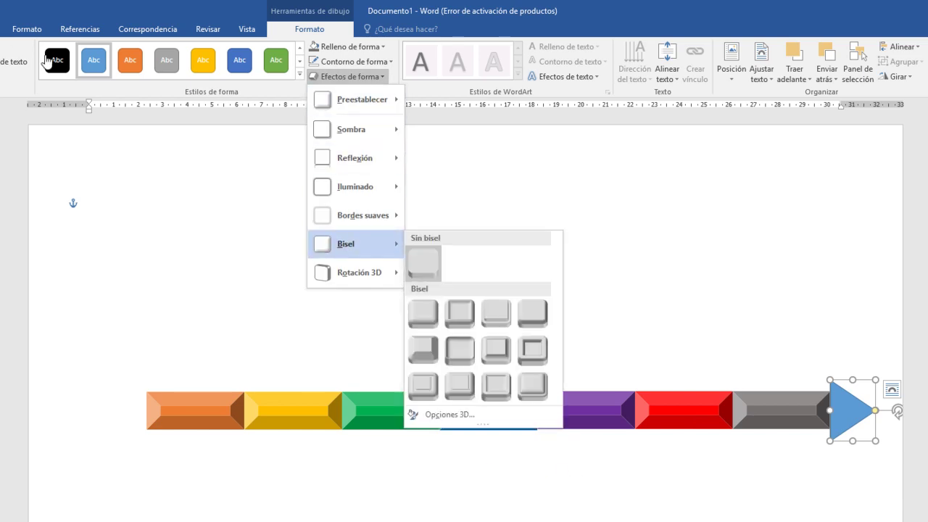
{"action": "key", "text": "Right"}
{"action": "key", "text": "Right"}
{"action": "key", "text": "Down"}
{"action": "key", "text": "Left"}
{"action": "key", "text": "Return"}
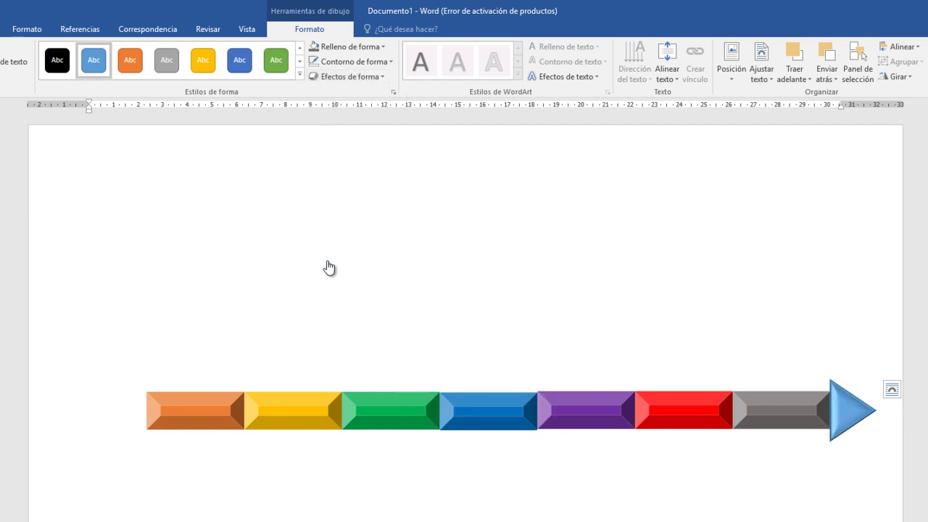
{"action": "left_click", "coordinate": [375, 319]}
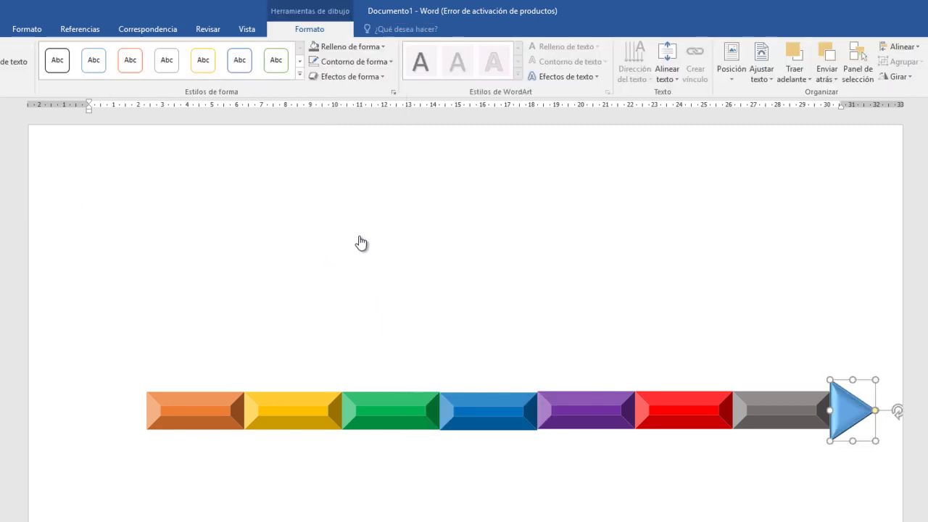
Paste a copy of the triangle, rotate it to point left, and nudge it onto the bar's left end.
{"action": "key", "text": "ctrl+v"}
{"action": "key", "text": "alt+Right"}
{"action": "key", "text": "alt+Right"}
{"action": "key", "text": "alt+Right"}
{"action": "key", "text": "alt+Right"}
{"action": "key", "text": "alt+Right"}
{"action": "key", "text": "alt+Right"}
{"action": "key", "text": "alt+Right"}
{"action": "key", "text": "alt+Right"}
{"action": "key", "text": "alt+Right"}
{"action": "key", "text": "alt+Right"}
{"action": "key", "text": "alt+Right"}
{"action": "key", "text": "alt+Right"}
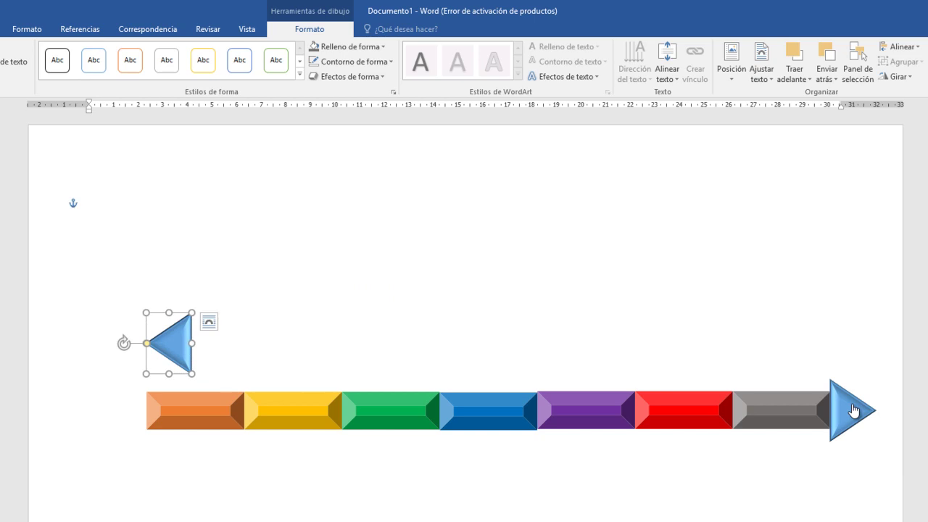
{"action": "key", "text": "Left"}
{"action": "key", "text": "Left"}
{"action": "key", "text": "Left"}
{"action": "key", "text": "Down"}
{"action": "key", "text": "Down"}
{"action": "key", "text": "Down"}
{"action": "key", "text": "Down"}
{"action": "key", "text": "Down"}
{"action": "key", "text": "Down"}
{"action": "key", "text": "Down"}
{"action": "key", "text": "Down"}
{"action": "key", "text": "Down"}
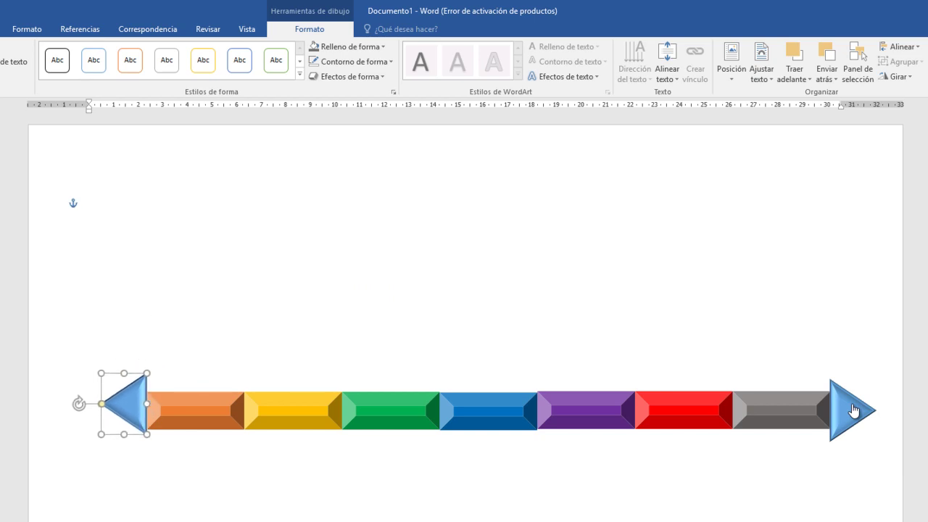
{"action": "key", "text": "Down"}
{"action": "key", "text": "Down"}
{"action": "key", "text": "Down"}
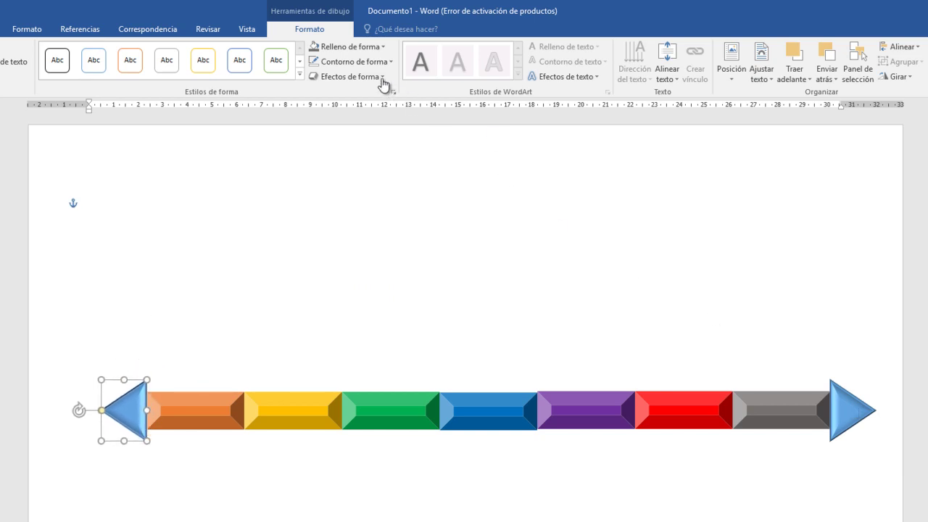
{"action": "key", "text": "Escape"}
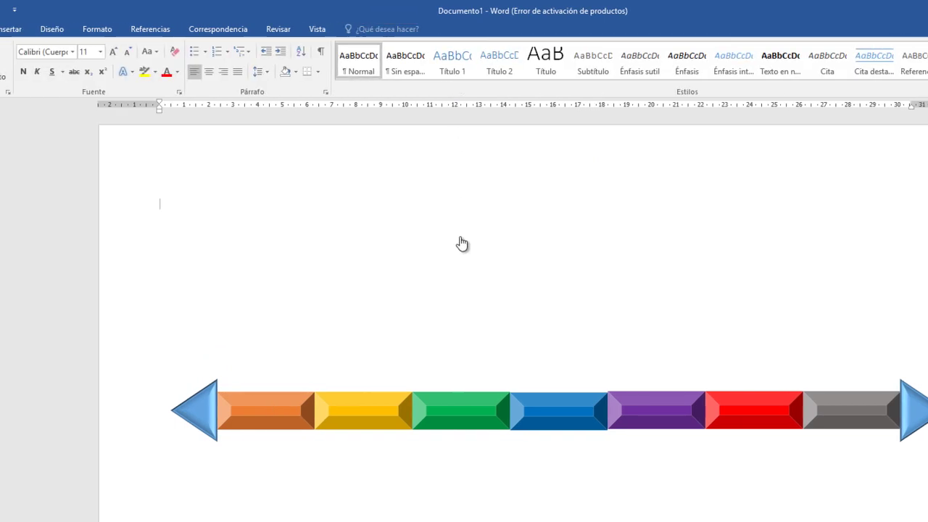
{"action": "key", "text": "alt+b"}
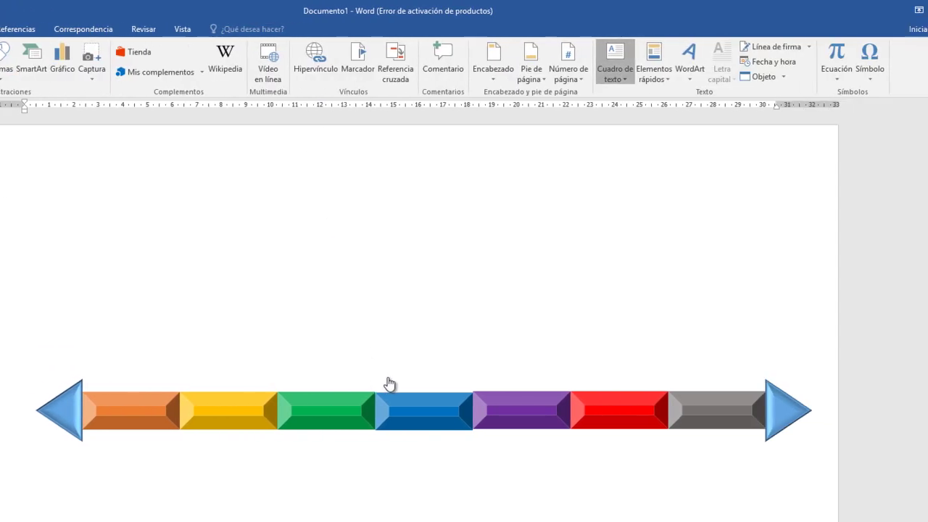
Insert a text box reading '25000 a.C.' with no fill and no outline.
{"action": "key", "text": "Return"}
{"action": "key", "text": "Return"}
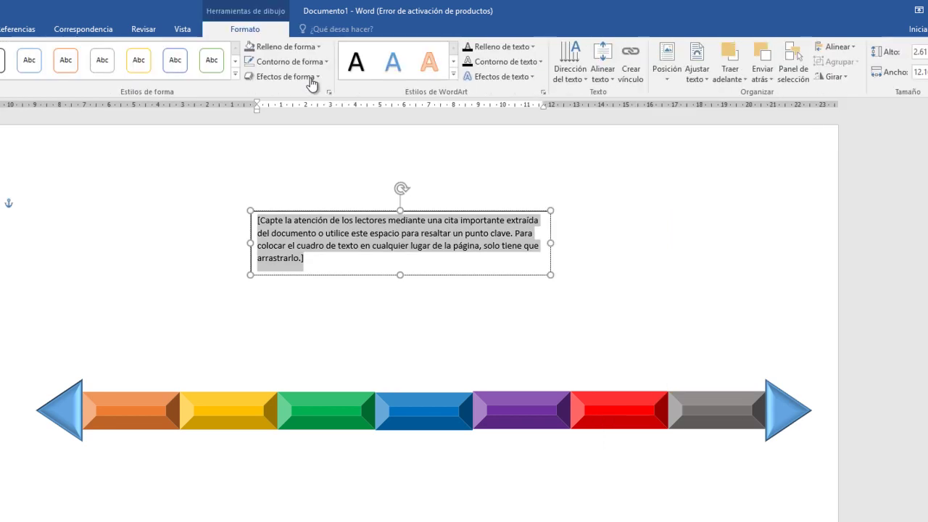
{"action": "type", "text": "25000 "}
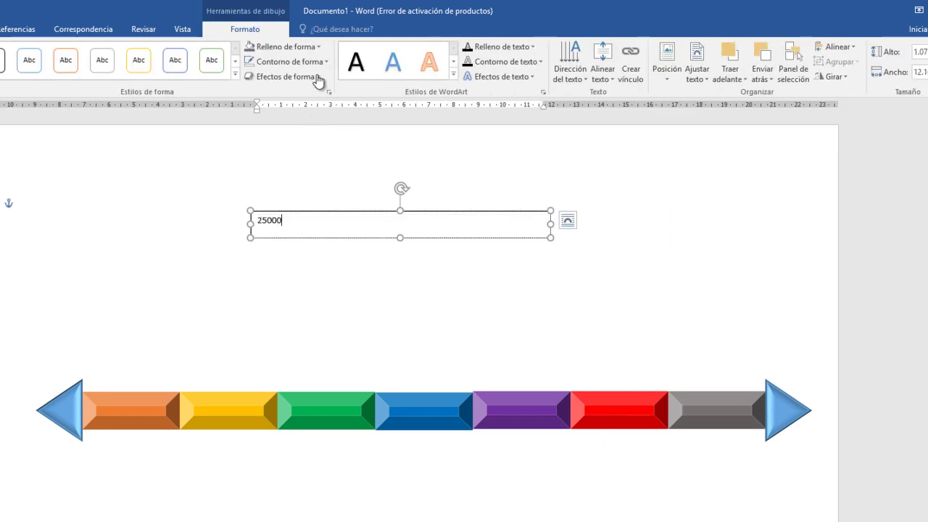
{"action": "type", "text": "a.C."}
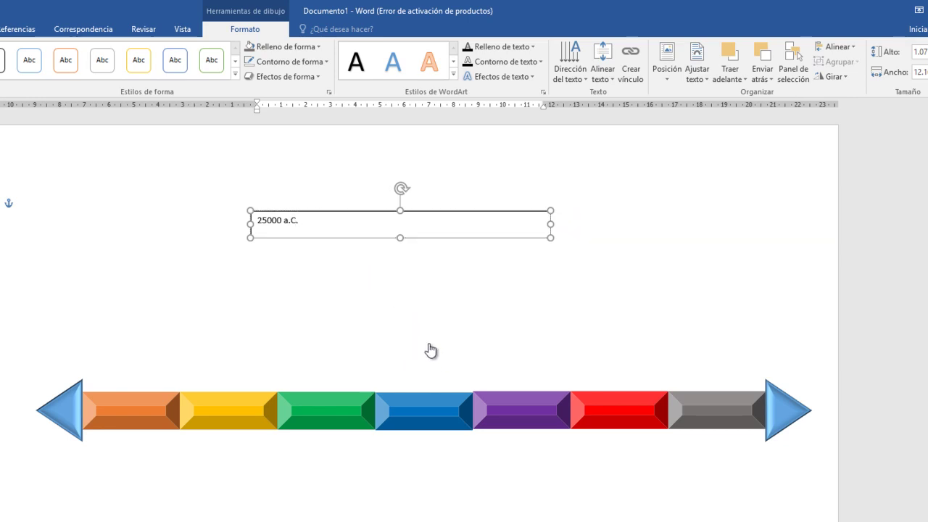
{"action": "left_click", "coordinate": [430, 351]}
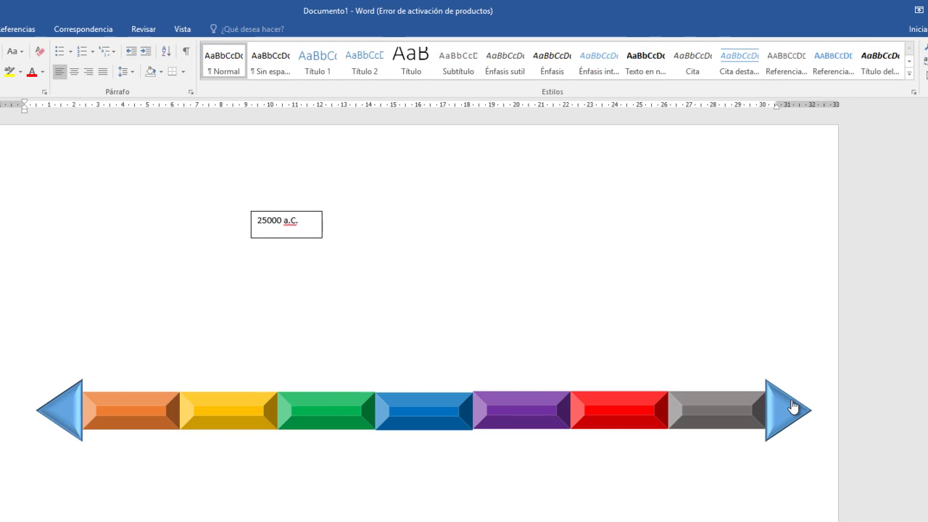
{"action": "left_click", "coordinate": [297, 221]}
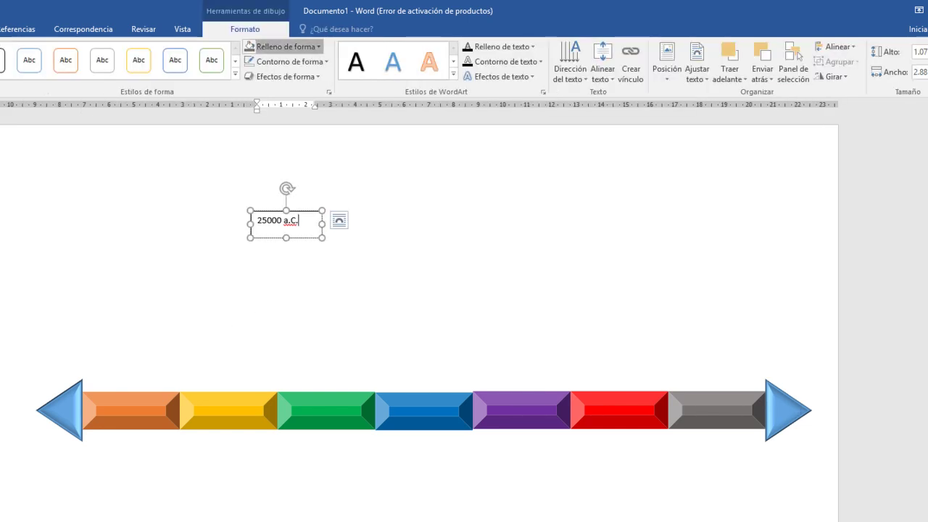
{"action": "left_click", "coordinate": [284, 46]}
{"action": "left_click", "coordinate": [281, 161]}
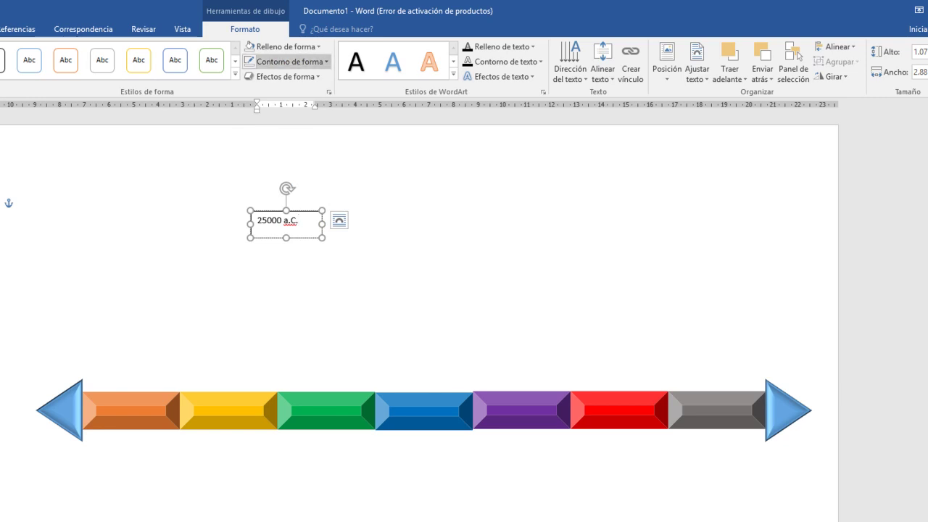
{"action": "left_click", "coordinate": [286, 62]}
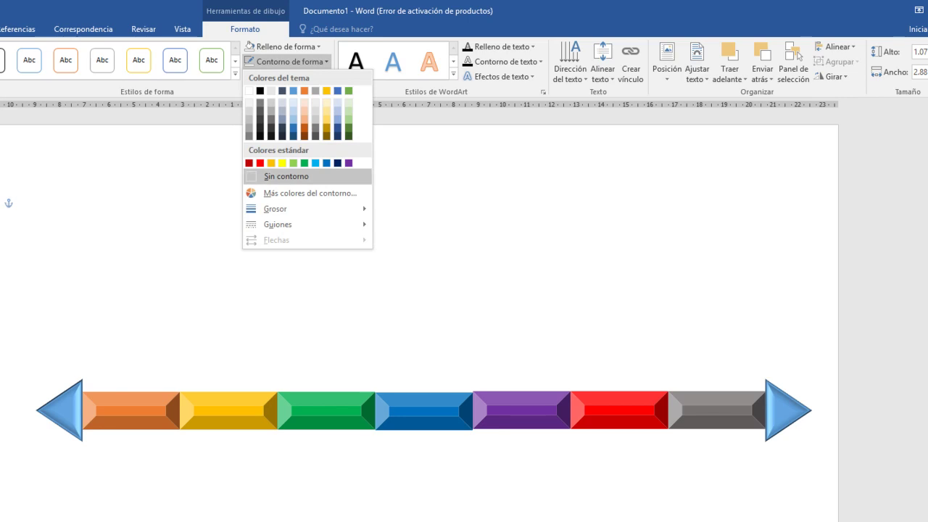
{"action": "left_click", "coordinate": [285, 176]}
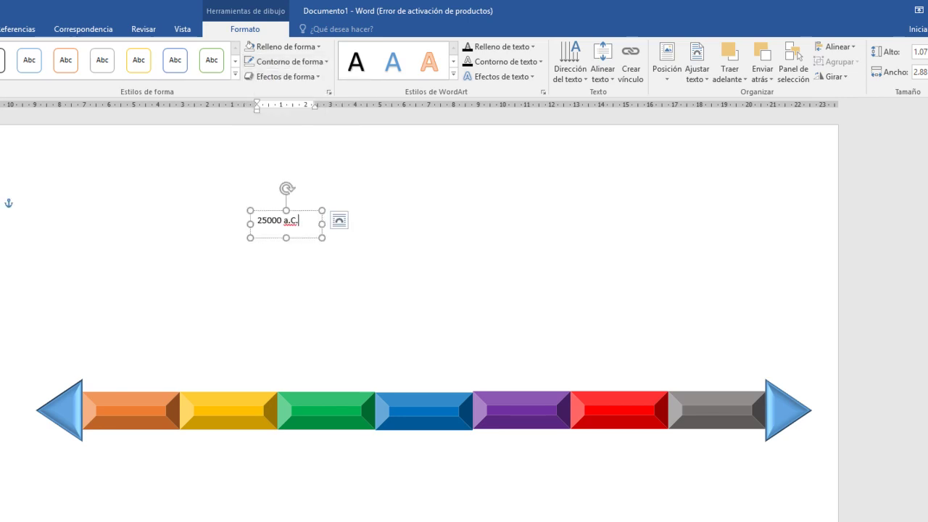
Format the label in Cooper Black 16 and move it onto the orange block.
{"action": "left_click_drag", "start_coordinate": [258, 220], "coordinate": [301, 220]}
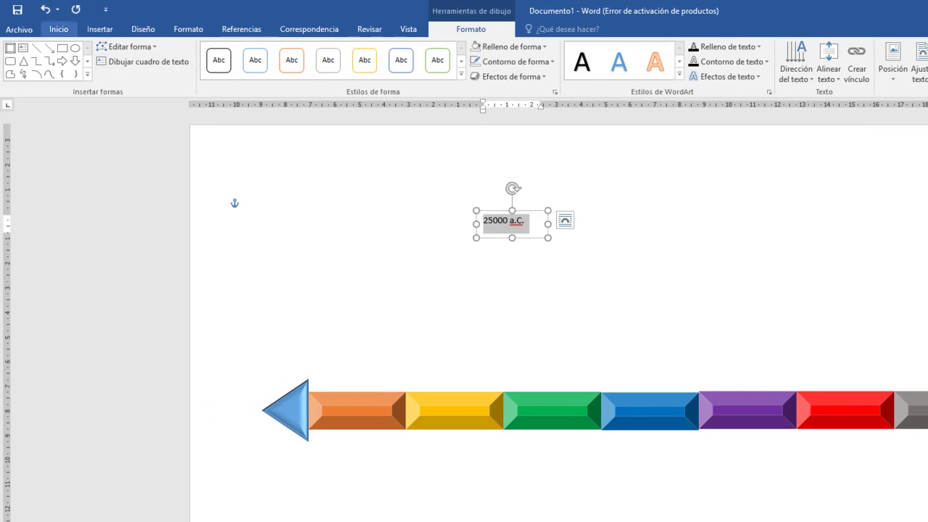
{"action": "left_click", "coordinate": [59, 29]}
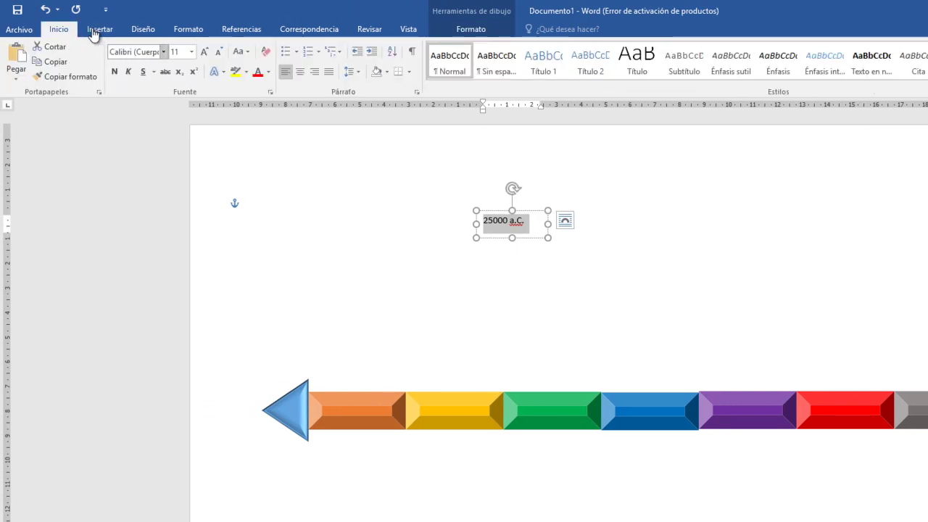
{"action": "left_click", "coordinate": [163, 52]}
{"action": "type", "text": "Cooper"}
{"action": "key", "text": "Return"}
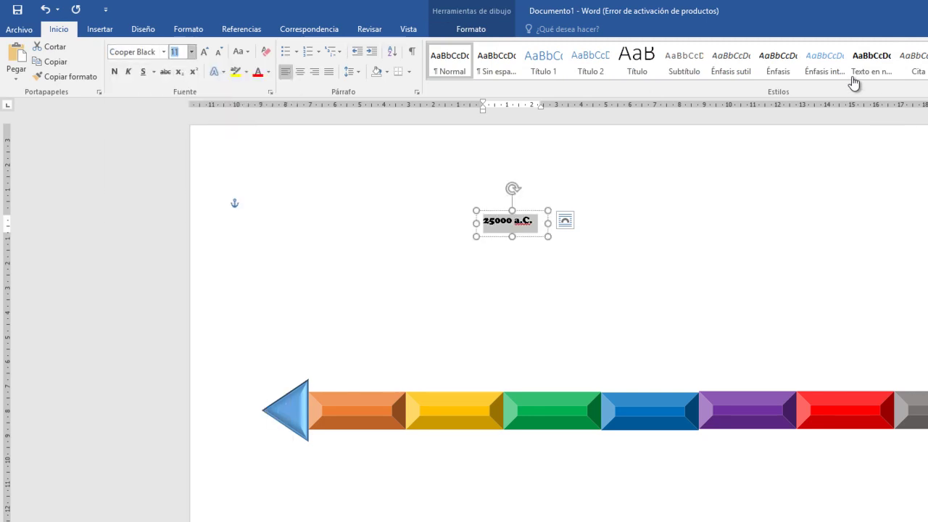
{"action": "type", "text": "16"}
{"action": "key", "text": "Return"}
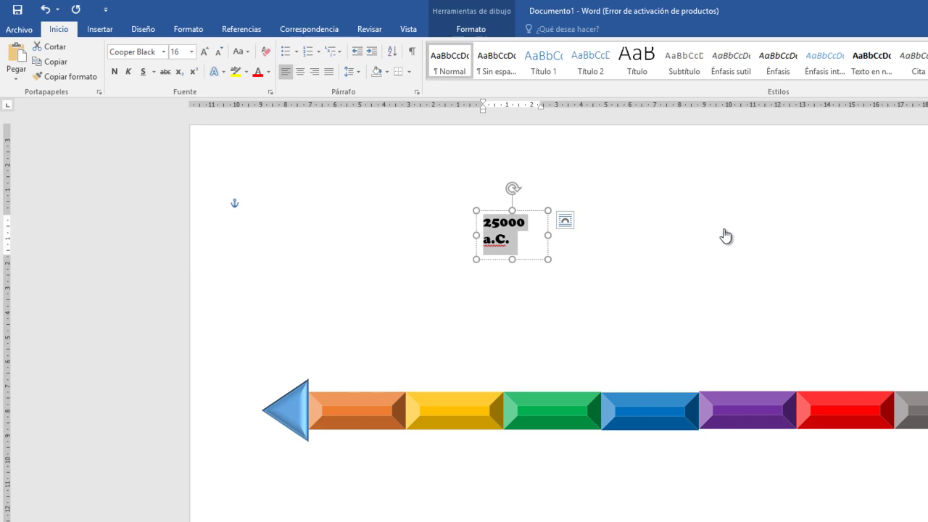
{"action": "key", "text": "Escape"}
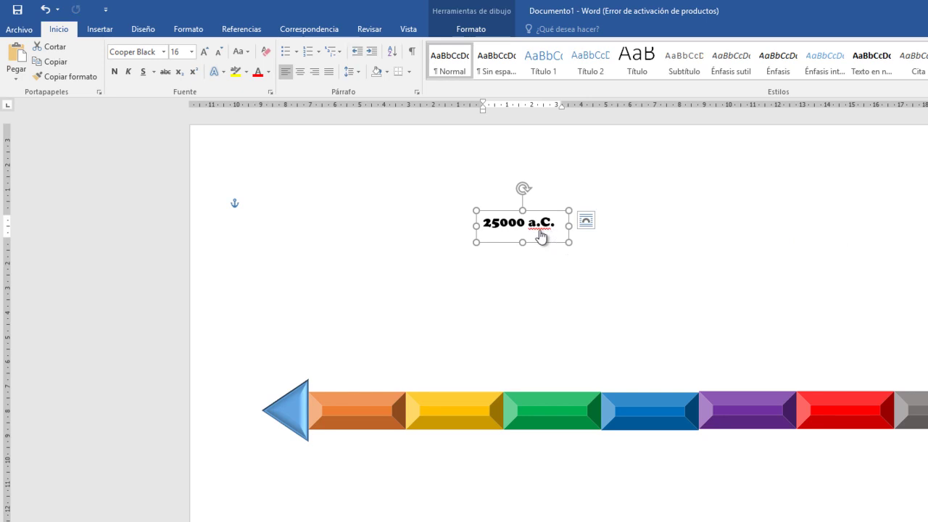
{"action": "left_click_drag", "start_coordinate": [540, 234], "coordinate": [377, 419]}
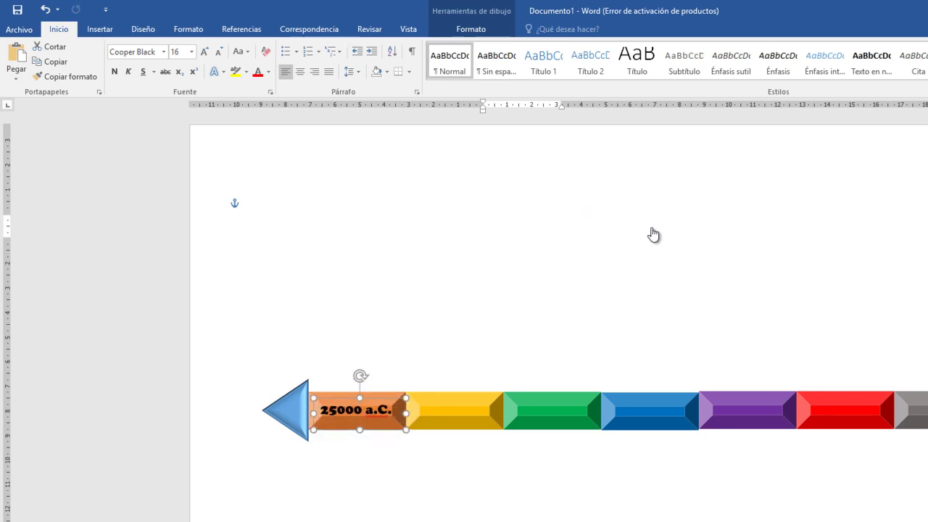
{"action": "key", "text": "Right"}
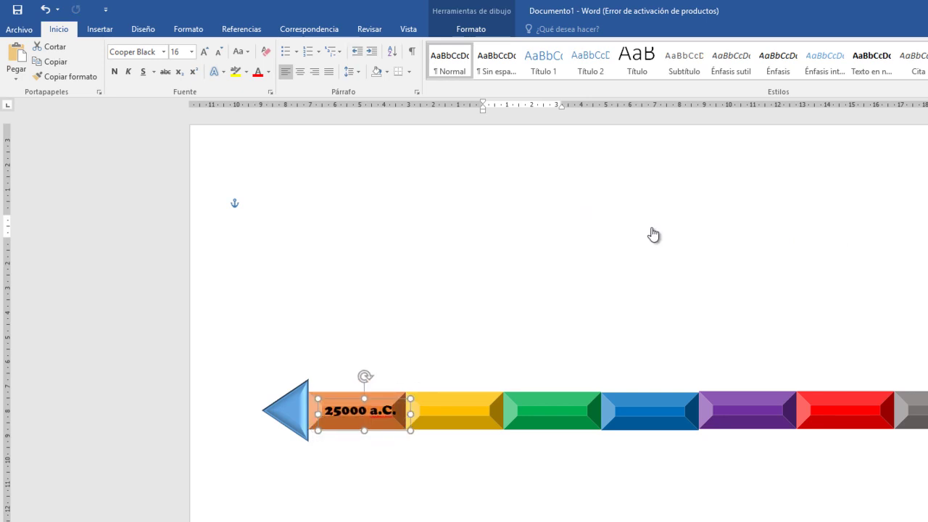
Paste the date label onto the other blocks and edit their years, ending with 1789 d.C.
{"action": "left_click", "coordinate": [544, 234]}
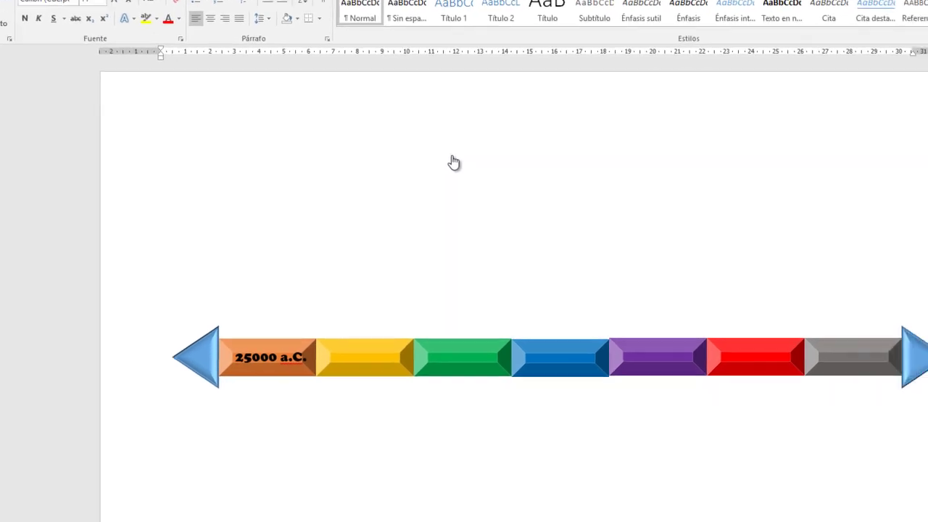
{"action": "key", "text": "ctrl+v"}
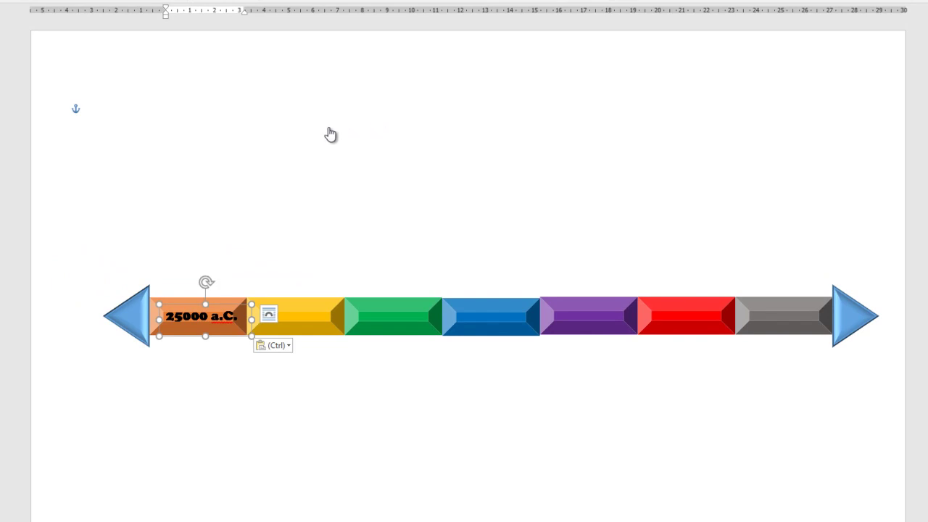
{"action": "key", "text": "Right"}
{"action": "key", "text": "Right"}
{"action": "key", "text": "Right"}
{"action": "key", "text": "Right"}
{"action": "key", "text": "Right"}
{"action": "key", "text": "Right"}
{"action": "key", "text": "Right"}
{"action": "key", "text": "Right"}
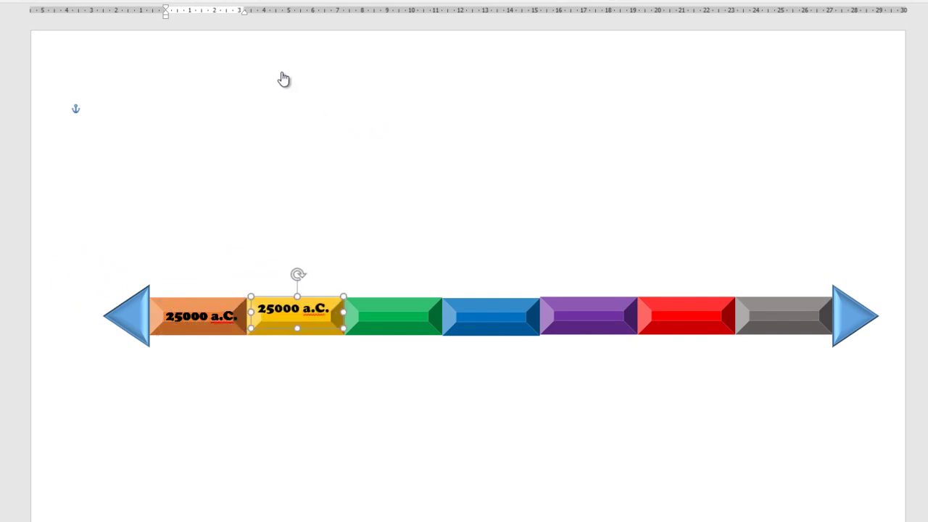
{"action": "key", "text": "ctrl+z"}
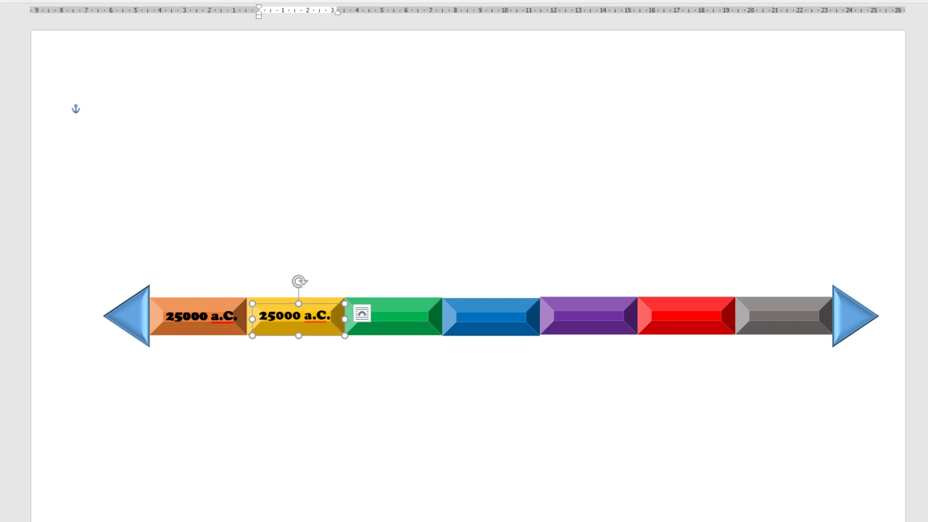
{"action": "key", "text": "Tab"}
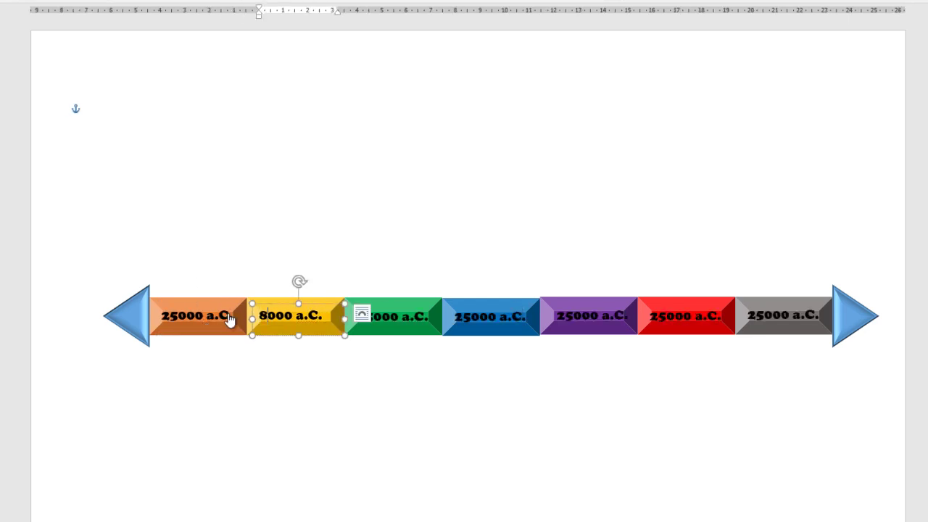
{"action": "key", "text": "Tab"}
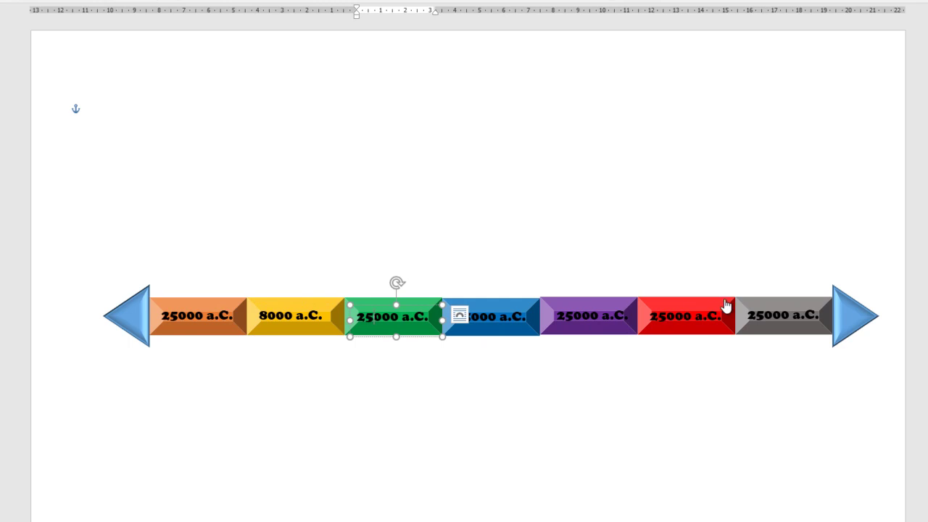
{"action": "key", "text": "BackSpace"}
{"action": "key", "text": "BackSpace"}
{"action": "type", "text": "4"}
{"action": "key", "text": "Tab"}
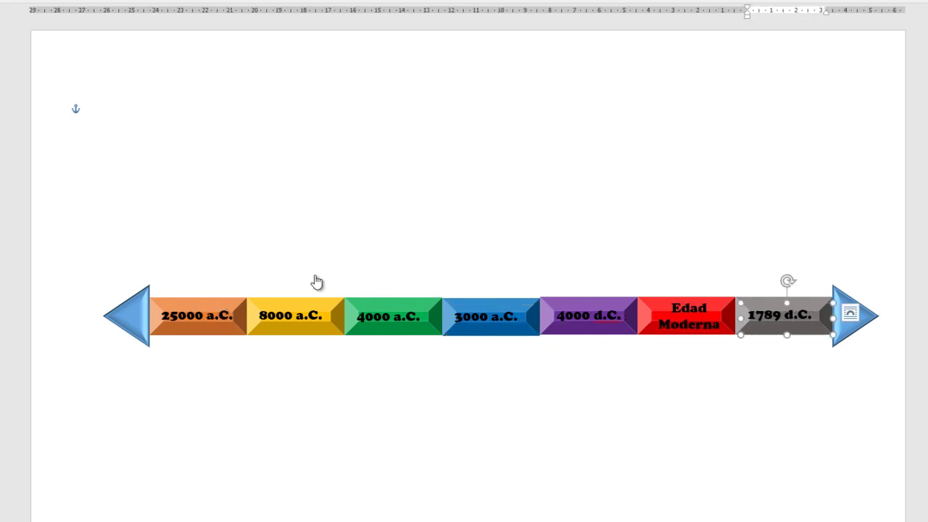
{"action": "left_click", "coordinate": [348, 283]}
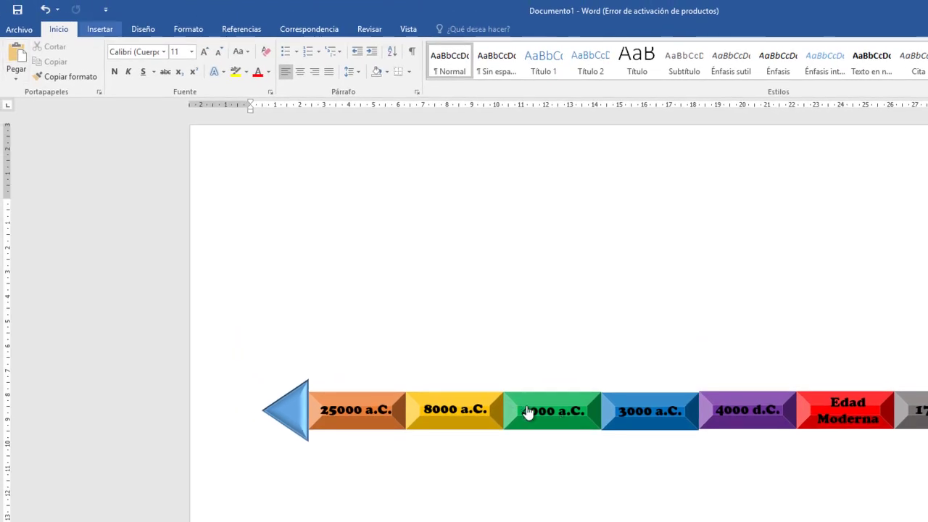
Pick the Up Arrow block shape to draw above the 8000 a.C. block.
{"action": "key", "text": "alt+b"}
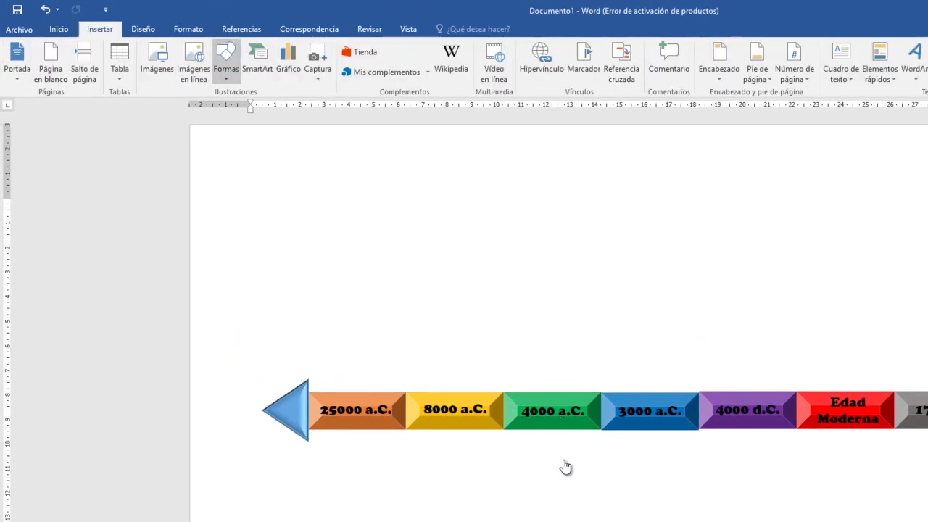
{"action": "key", "text": "f"}
{"action": "key", "text": "r"}
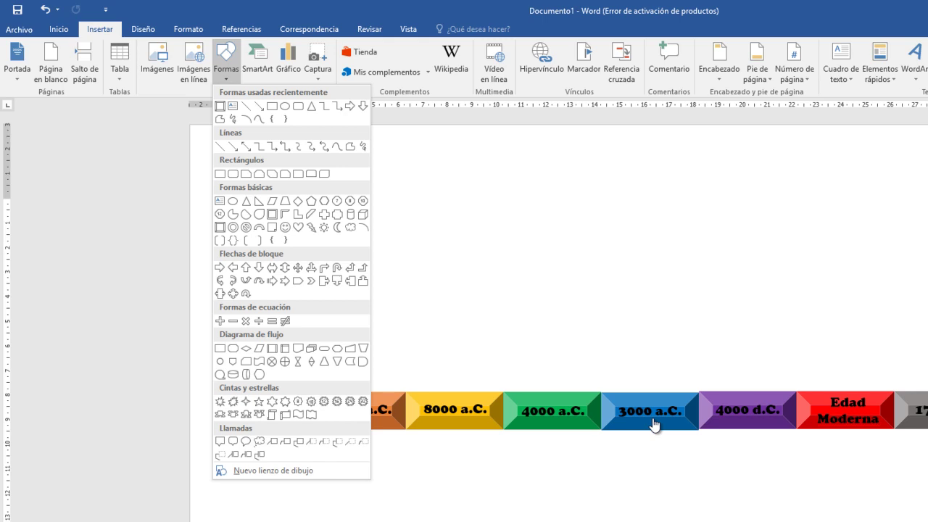
{"action": "key", "text": "Down"}
{"action": "key", "text": "Down"}
{"action": "key", "text": "Down"}
{"action": "key", "text": "Down"}
{"action": "key", "text": "Escape"}
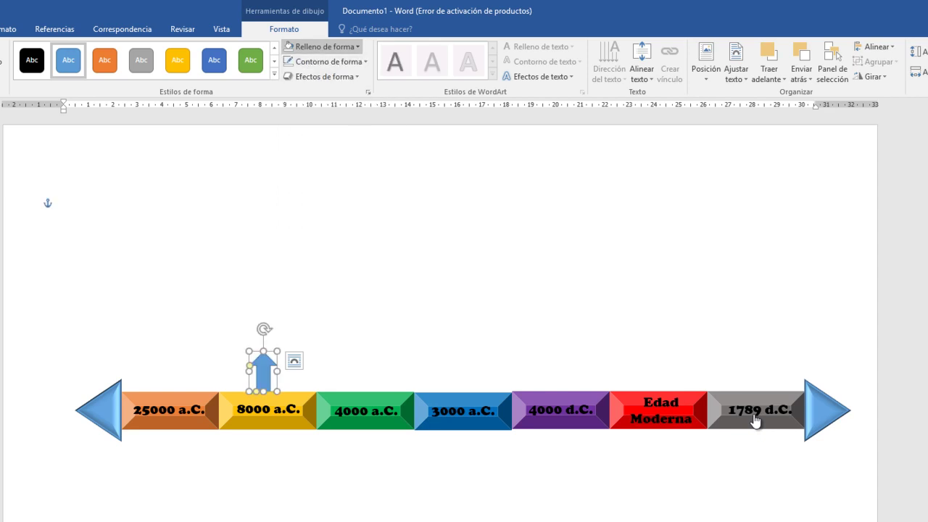
Remove the outline from the arrow above 8000 a.C.
{"action": "key", "text": "Return"}
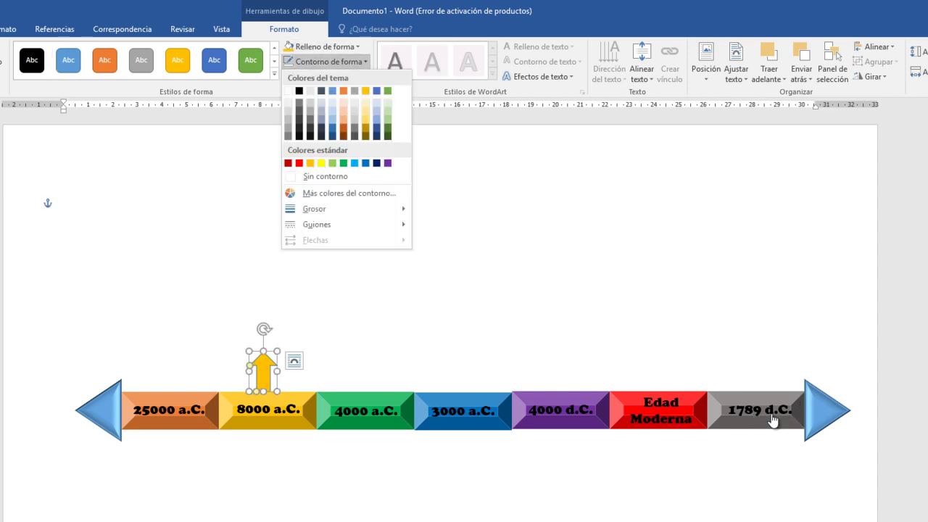
{"action": "key", "text": "Down"}
{"action": "key", "text": "Return"}
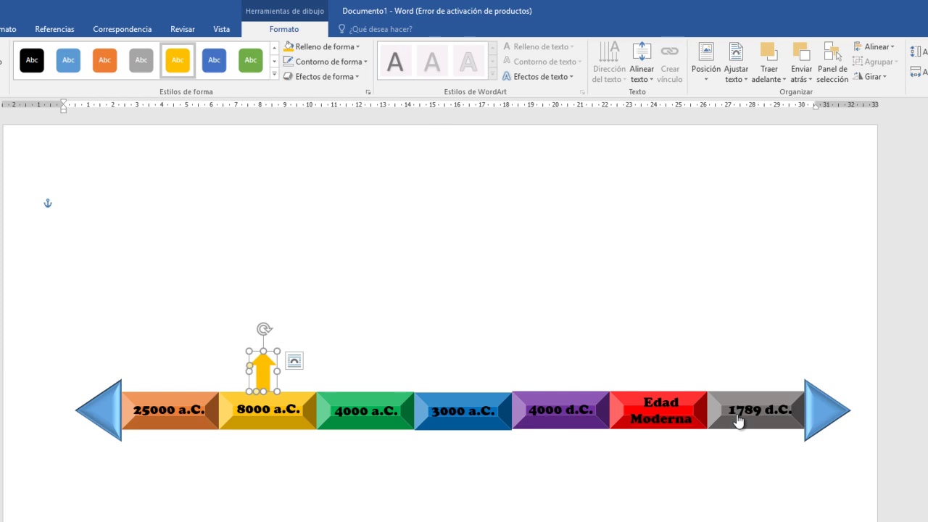
Give the arrow a yellow glow effect.
{"action": "key", "text": "Return"}
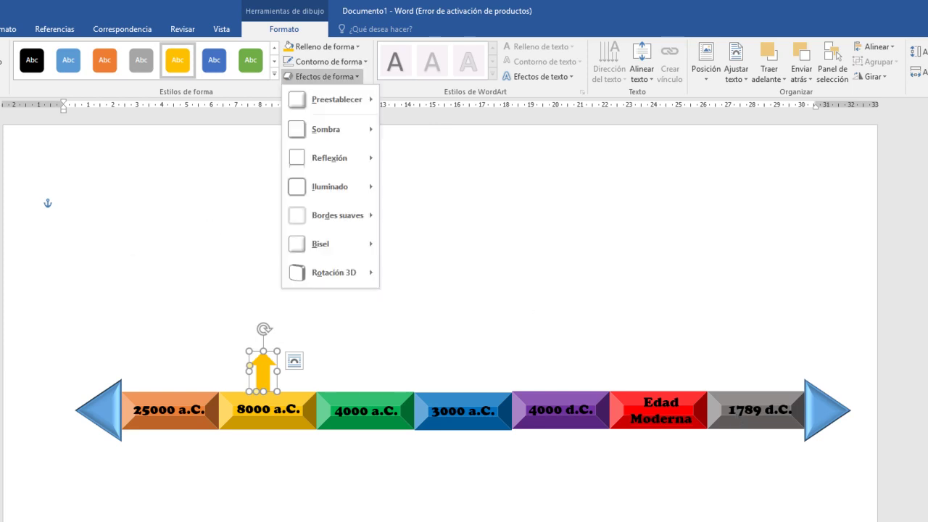
{"action": "key", "text": "Down"}
{"action": "key", "text": "Down"}
{"action": "key", "text": "Down"}
{"action": "key", "text": "Right"}
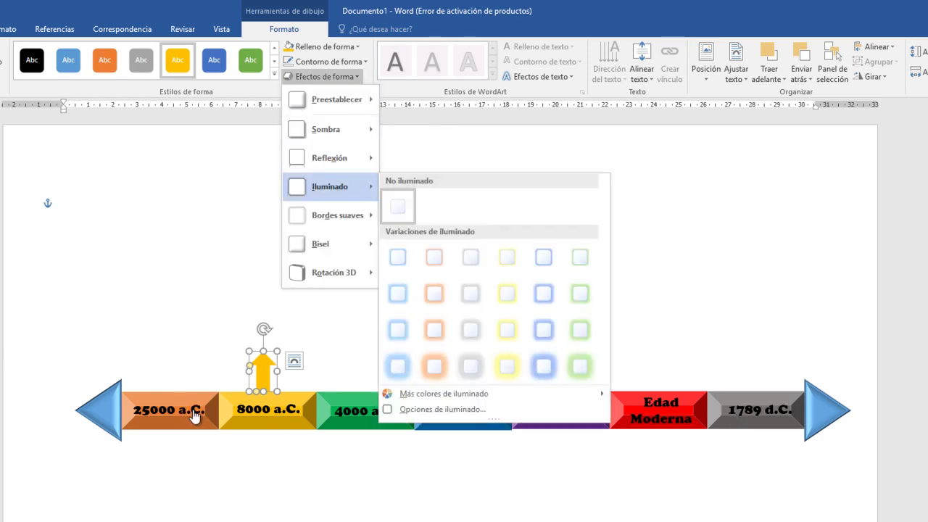
{"action": "key", "text": "Down"}
{"action": "key", "text": "Right"}
{"action": "key", "text": "Down"}
{"action": "key", "text": "Down"}
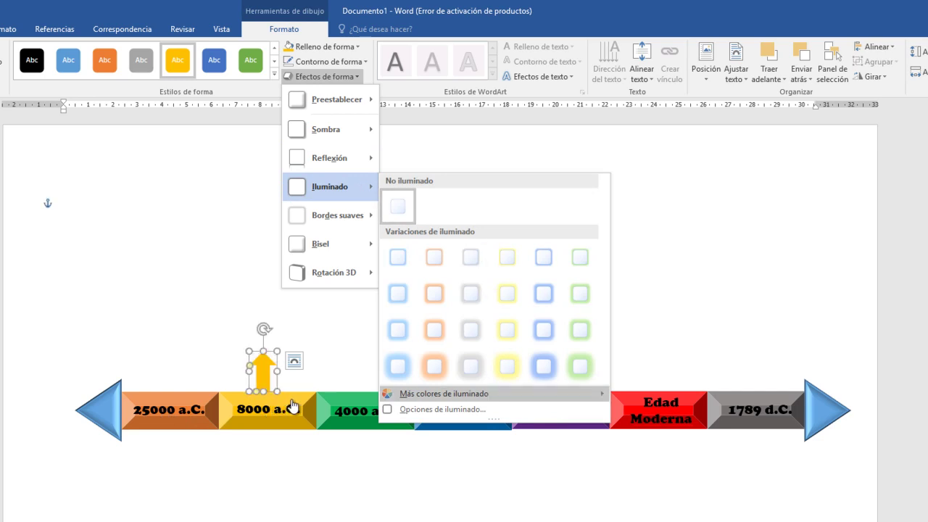
{"action": "key", "text": "Right"}
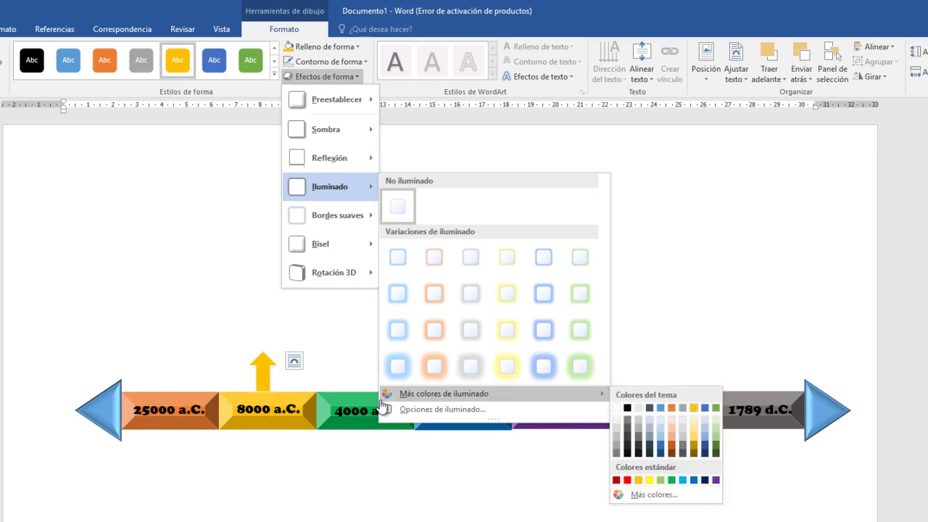
{"action": "key", "text": "Escape"}
{"action": "key", "text": "Escape"}
{"action": "key", "text": "Escape"}
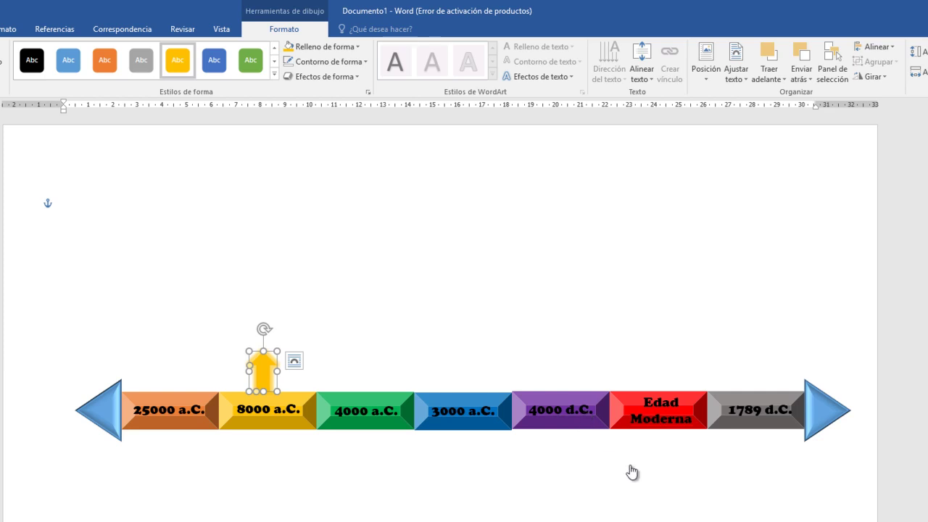
{"action": "key", "text": "ctrl+v"}
Place arrow copies above 3000 a.C. and Edad Moderna, giving the 3000 a.C. arrow a blue glow.
{"action": "left_click_drag", "start_coordinate": [304, 412], "coordinate": [461, 371]}
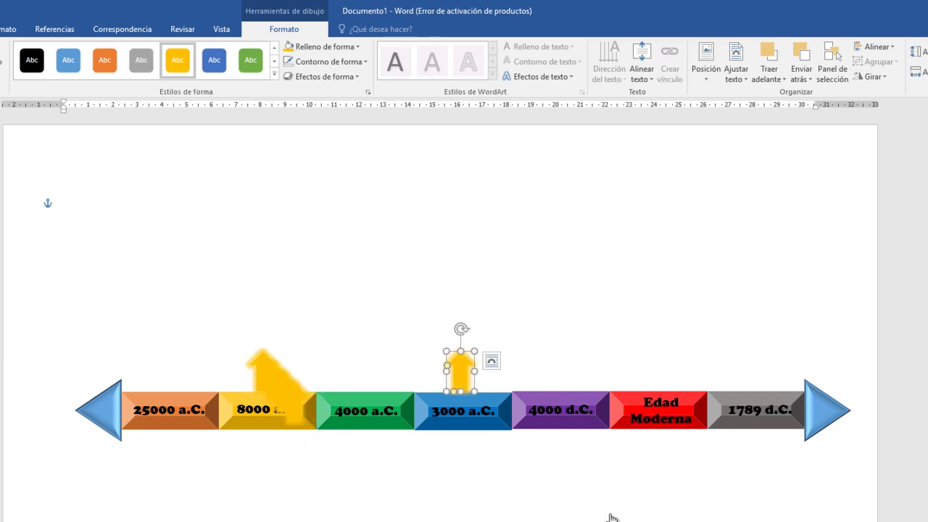
{"action": "key", "text": "ctrl+v"}
{"action": "left_click_drag", "start_coordinate": [294, 402], "coordinate": [655, 370]}
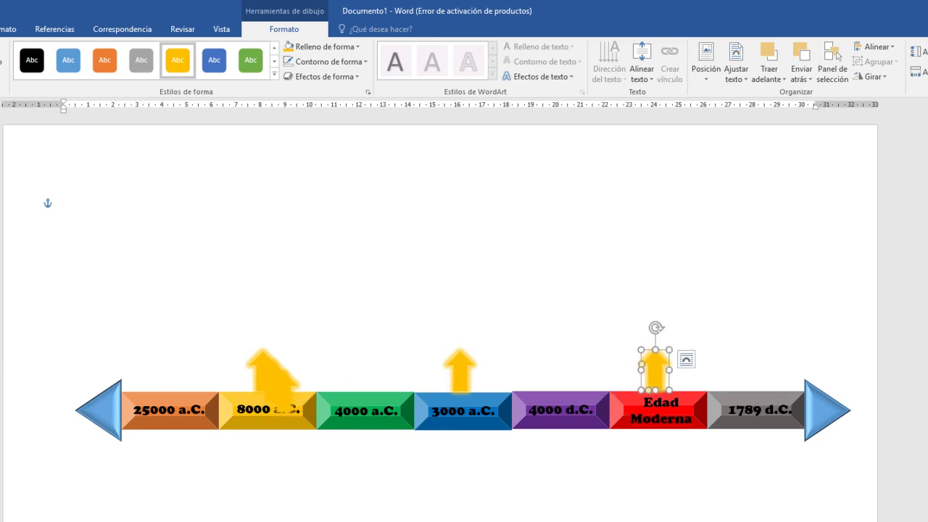
{"action": "left_click", "coordinate": [248, 363]}
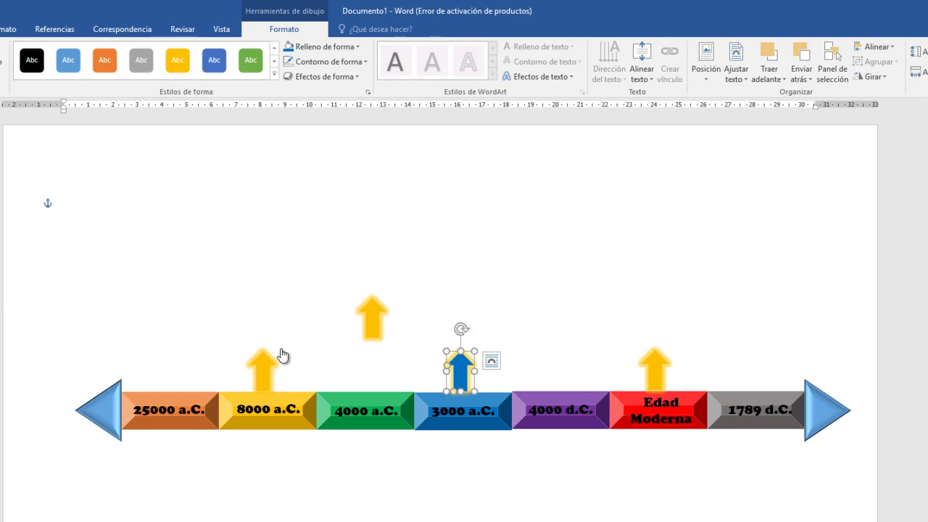
{"action": "left_click", "coordinate": [321, 76]}
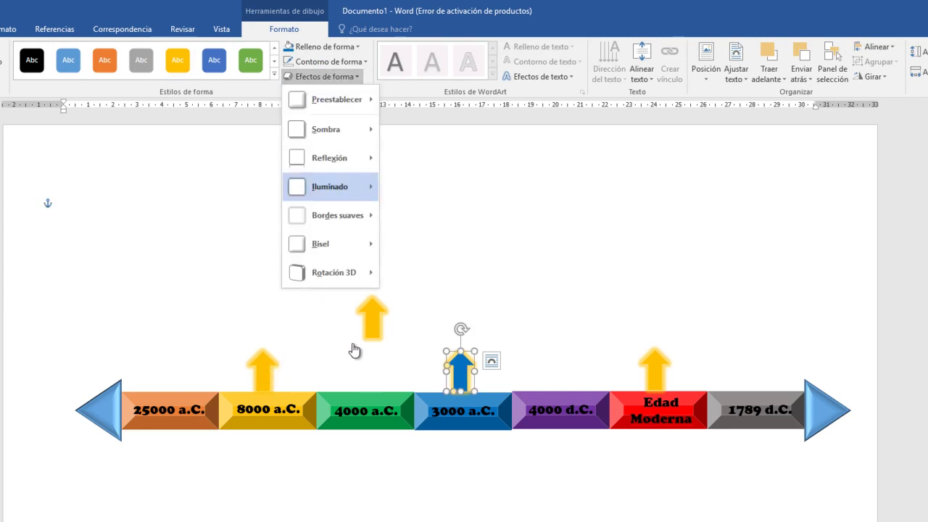
{"action": "mouse_move", "coordinate": [330, 186]}
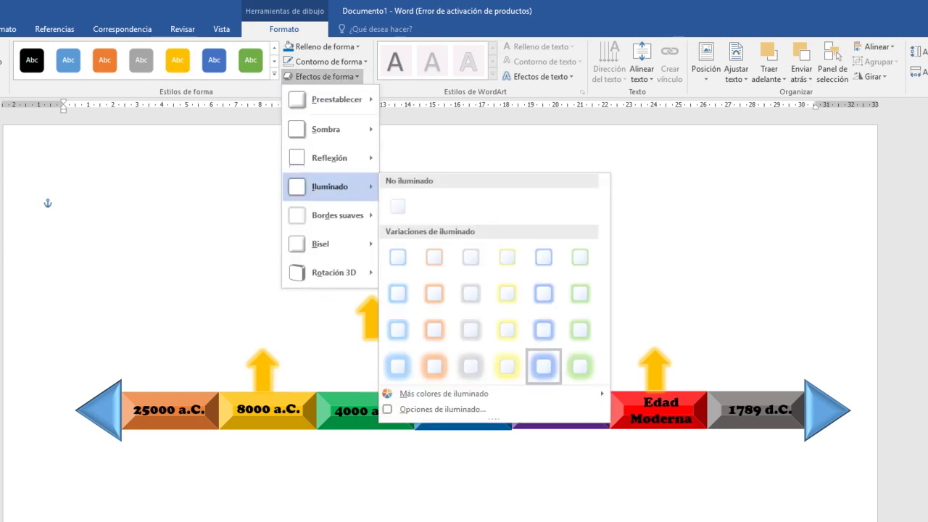
{"action": "left_click", "coordinate": [543, 365]}
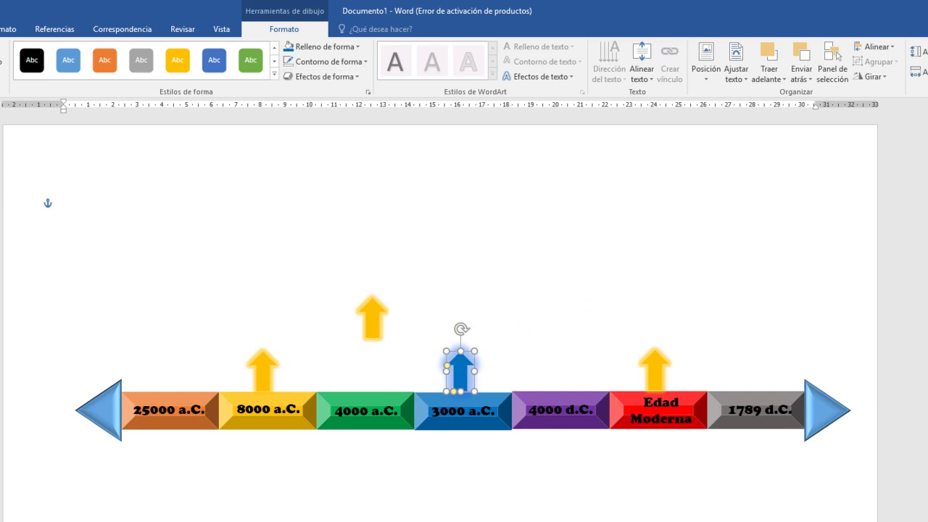
Fill the Edad Moderna arrow red and turn the spare yellow arrow to point down.
{"action": "left_click", "coordinate": [655, 369]}
{"action": "left_click", "coordinate": [323, 46]}
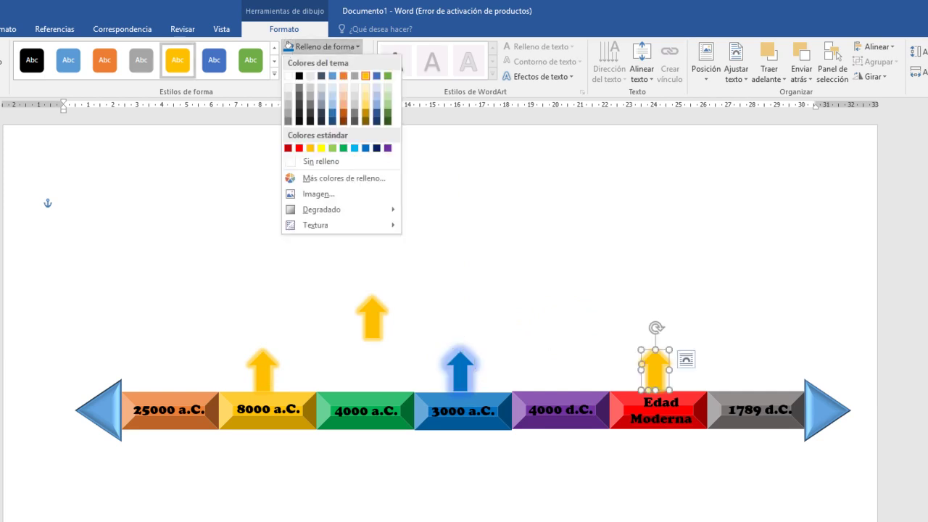
{"action": "left_click", "coordinate": [305, 148]}
{"action": "left_click", "coordinate": [372, 318]}
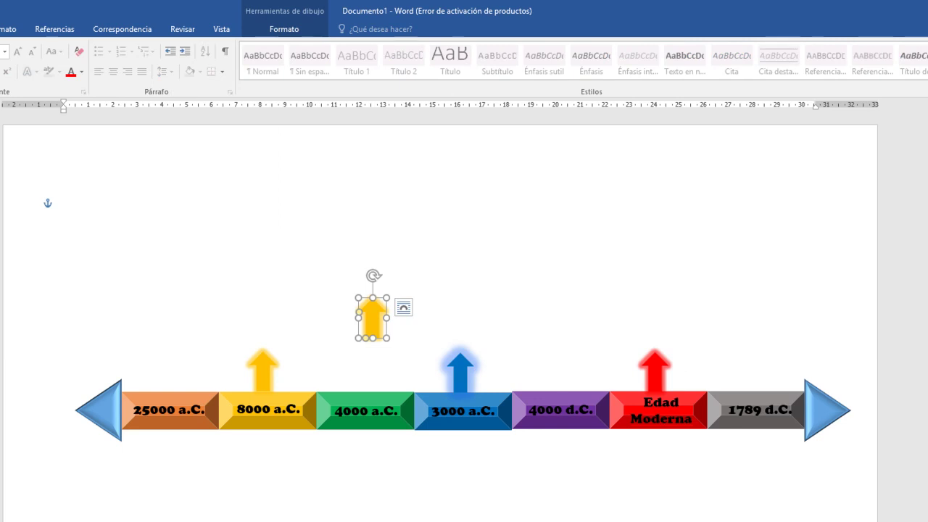
{"action": "mouse_move", "coordinate": [373, 275]}
{"action": "left_mouse_down"}
{"action": "mouse_move", "coordinate": [386, 357]}
{"action": "mouse_move", "coordinate": [372, 361]}
{"action": "left_mouse_up"}
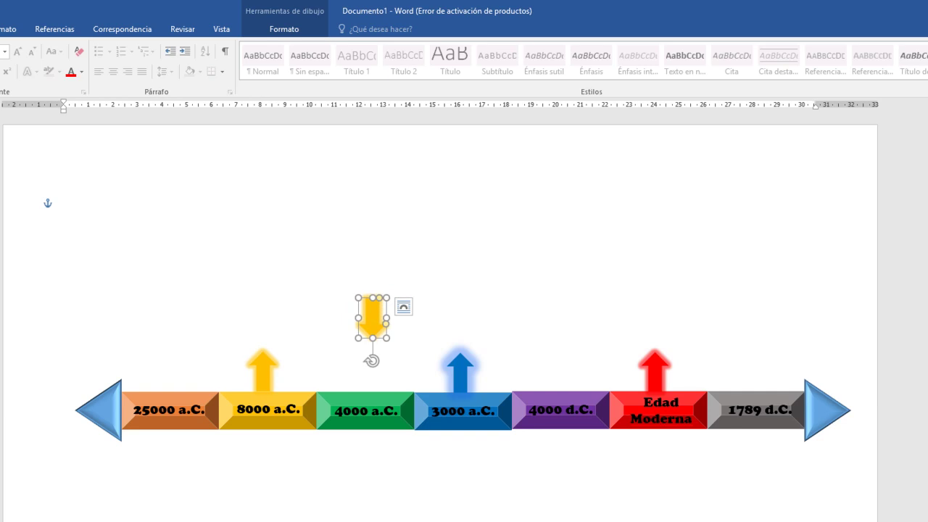
Paste copies of the yellow down arrow and position them under 25000 a.C., 4000 a.C. and 4000 d.C.
{"action": "key", "text": "Escape"}
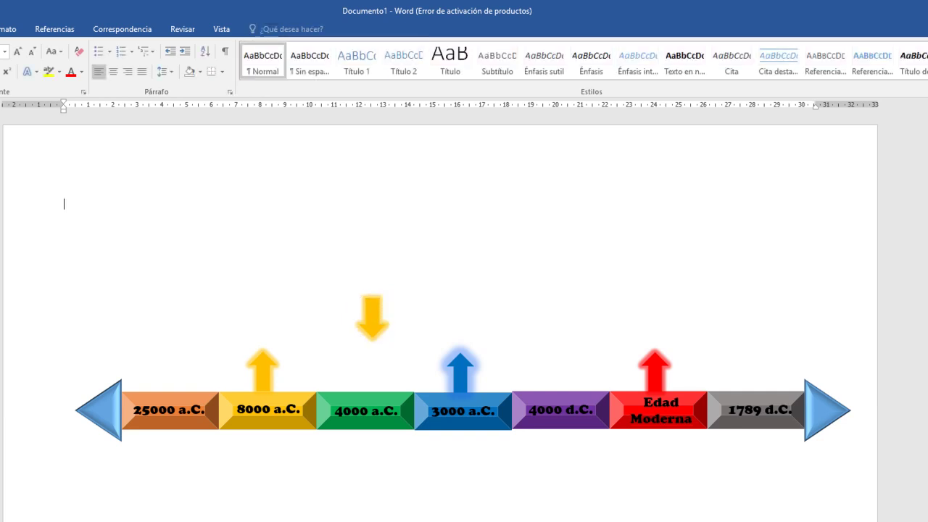
{"action": "left_click", "coordinate": [372, 317]}
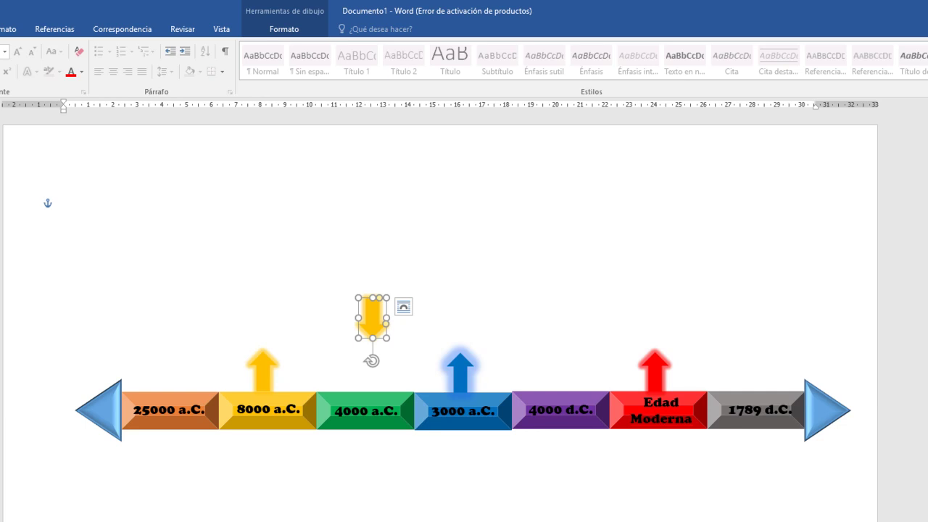
{"action": "key", "text": "ctrl+v"}
{"action": "key", "text": "ctrl+v"}
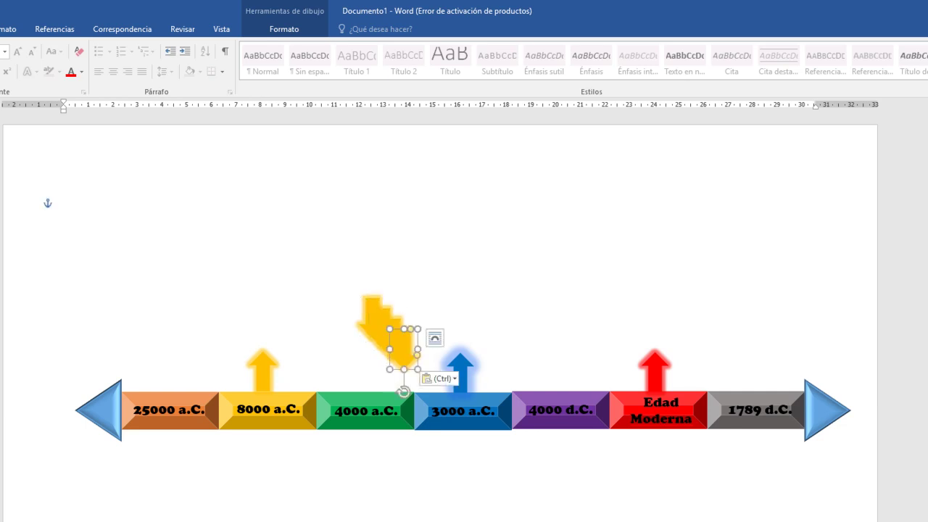
{"action": "key", "text": "Left"}
{"action": "key", "text": "Left"}
{"action": "key", "text": "Left"}
{"action": "key", "text": "Down"}
{"action": "key", "text": "Down"}
{"action": "key", "text": "Down"}
{"action": "key", "text": "Left"}
{"action": "key", "text": "Left"}
{"action": "key", "text": "Left"}
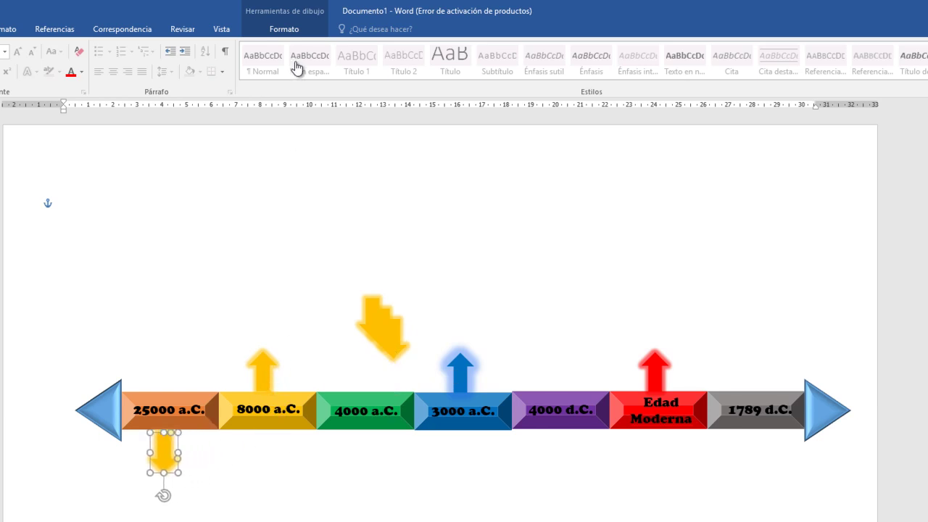
{"action": "key", "text": "Right"}
{"action": "key", "text": "Right"}
{"action": "key", "text": "Right"}
{"action": "key", "text": "Right"}
{"action": "key", "text": "Right"}
{"action": "key", "text": "Left"}
{"action": "key", "text": "Left"}
{"action": "key", "text": "Left"}
{"action": "key", "text": "Left"}
{"action": "key", "text": "Left"}
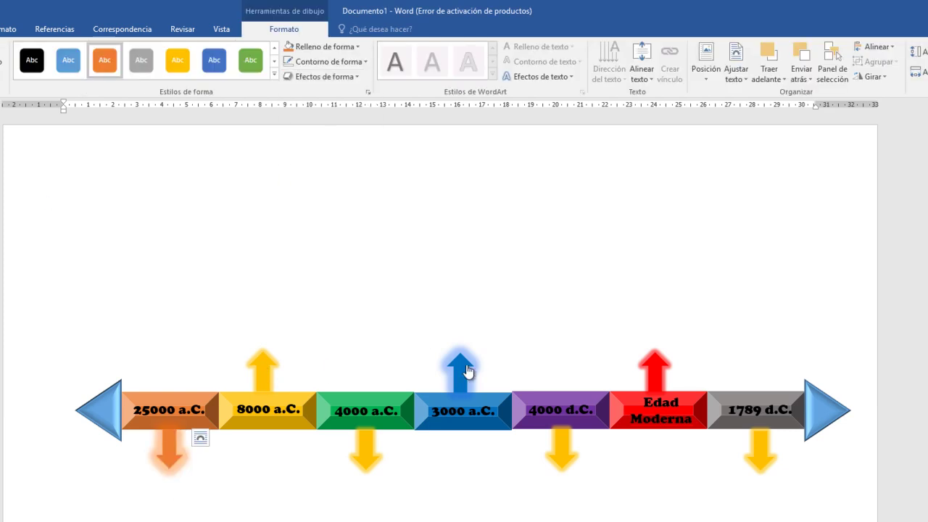
{"action": "key", "text": "Tab"}
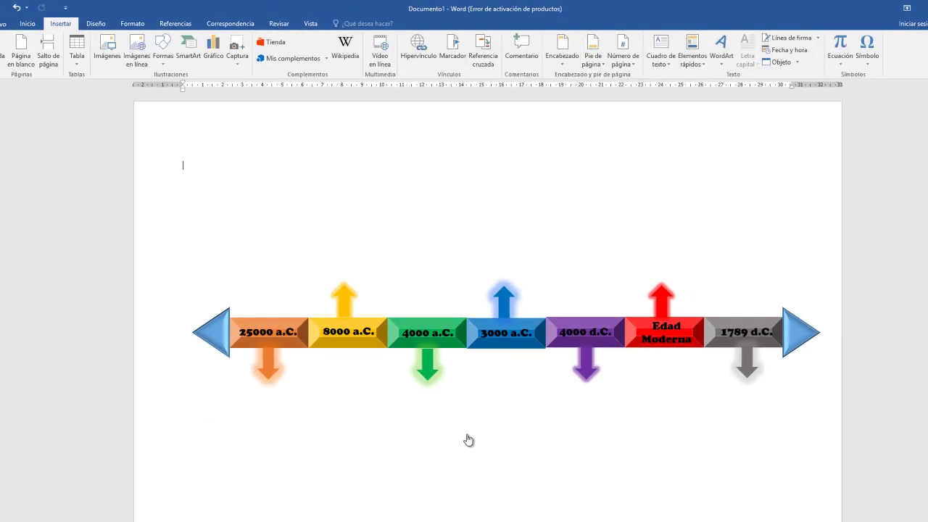
Insert a simple text box reading 'Periodo Paleolítico' with no fill and no outline.
{"action": "left_click", "coordinate": [660, 50]}
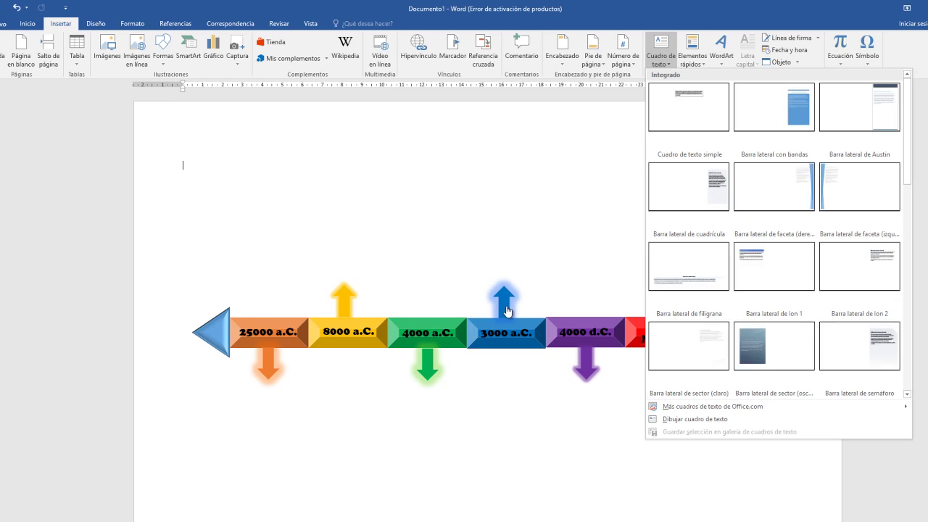
{"action": "left_click", "coordinate": [687, 106]}
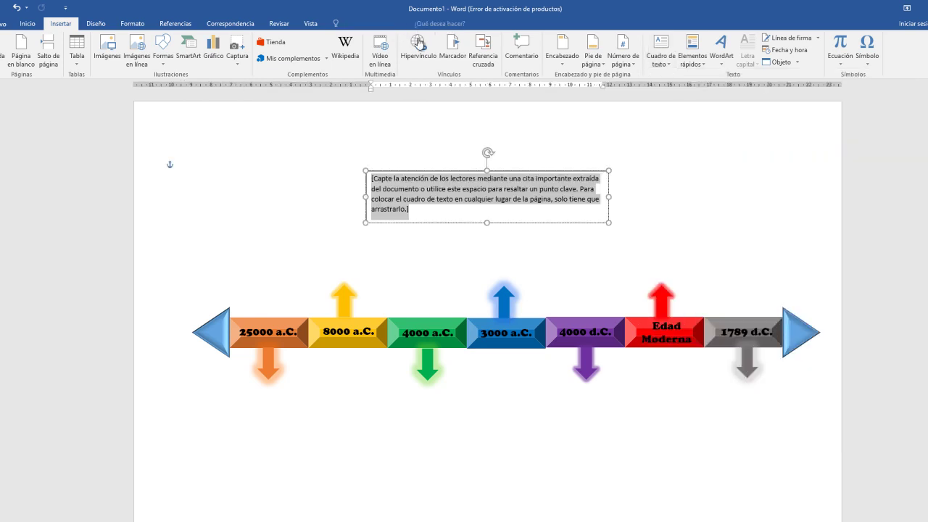
{"action": "type", "text": "Periodo Paleolítico"}
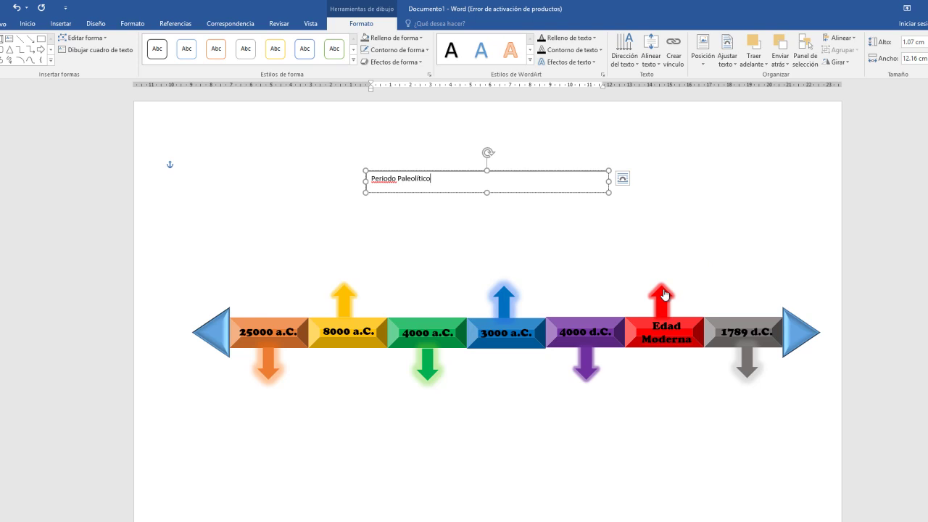
{"action": "key", "text": "alt+j"}
{"action": "key", "text": "d"}
{"action": "key", "text": "s"}
{"action": "key", "text": "f"}
{"action": "key", "text": "Escape"}
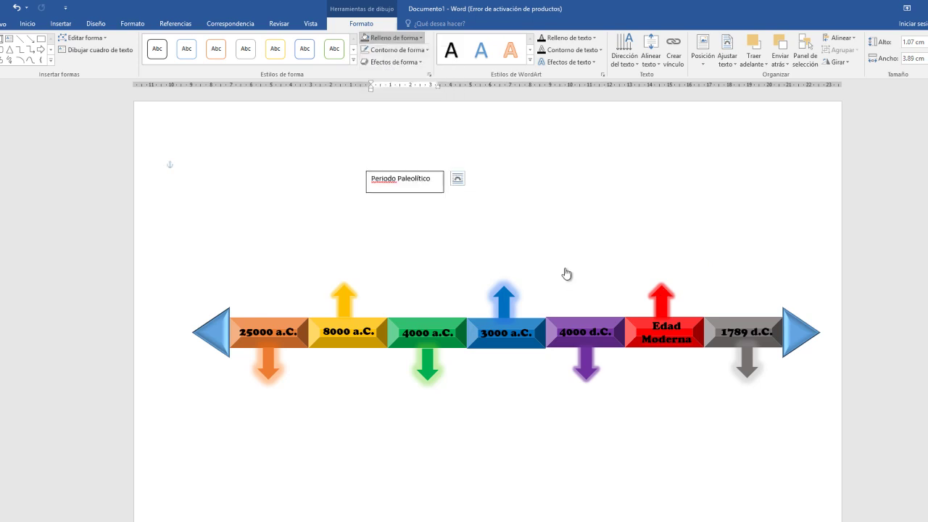
{"action": "key", "text": "Down"}
{"action": "key", "text": "Return"}
{"action": "key", "text": "Down"}
{"action": "key", "text": "Return"}
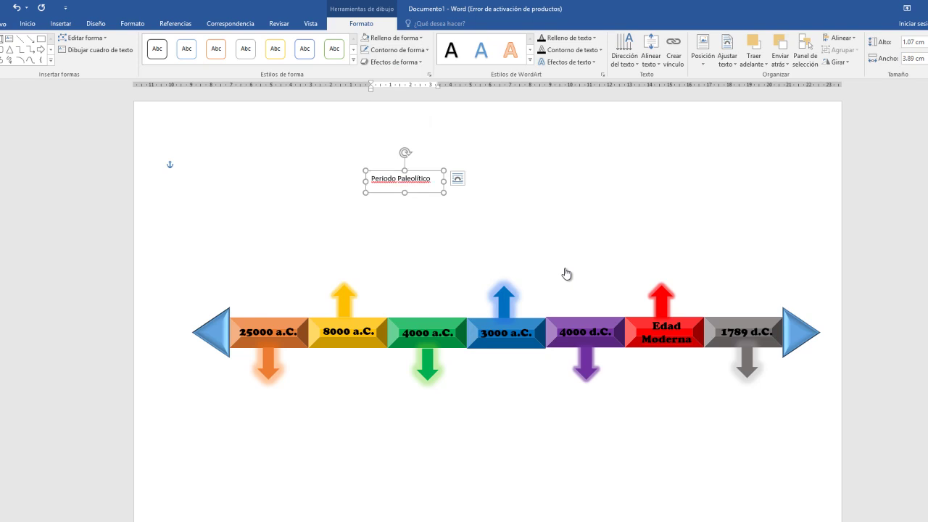
Format the label in Cooper Black 12 on one line and paste a copy.
{"action": "key", "text": "shift+Home"}
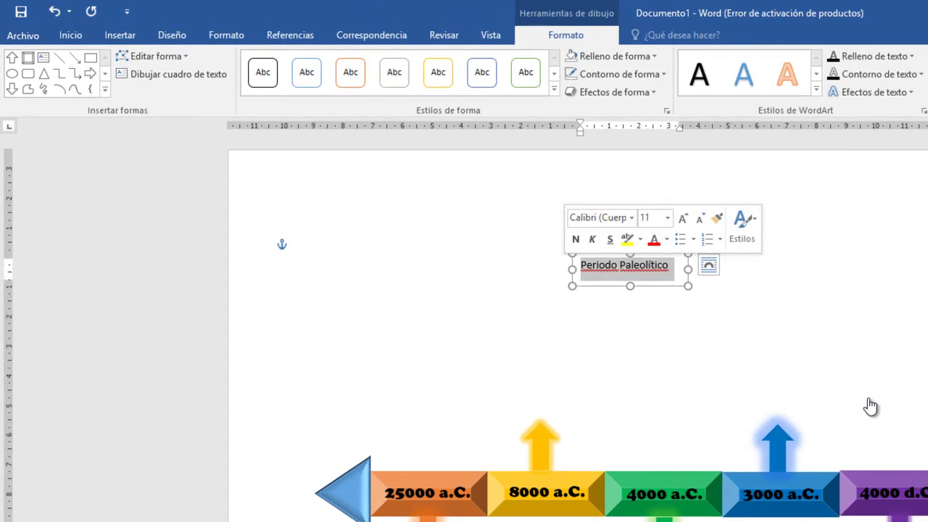
{"action": "key", "text": "alt"}
{"action": "key", "text": "o"}
{"action": "key", "text": "f"}
{"action": "key", "text": "f"}
{"action": "key", "text": "alt+Down"}
{"action": "key", "text": "Up"}
{"action": "key", "text": "Down"}
{"action": "key", "text": "Down"}
{"action": "key", "text": "Return"}
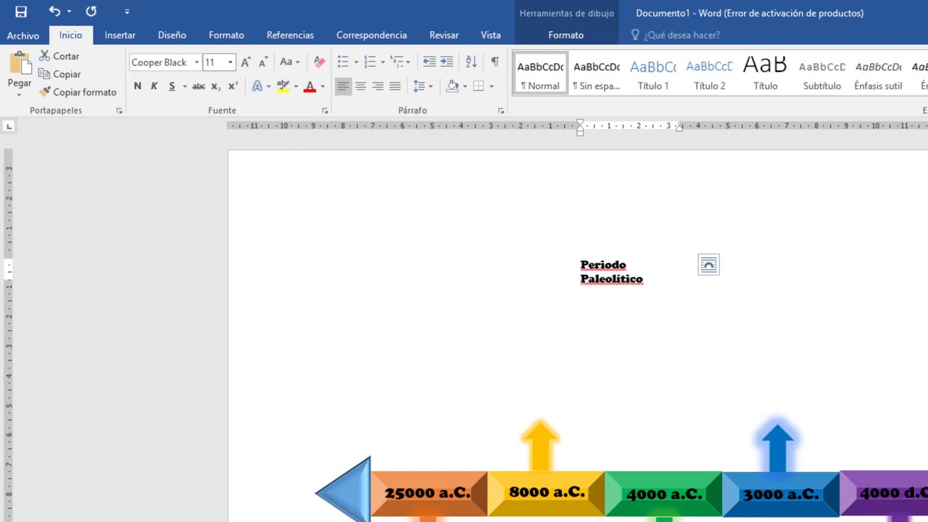
{"action": "key", "text": "ctrl+bracketright"}
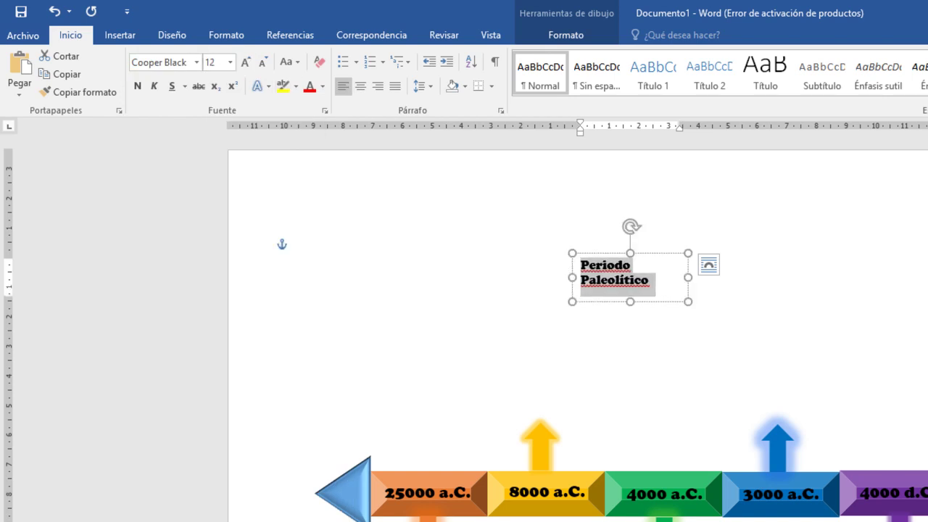
{"action": "key", "text": "Escape"}
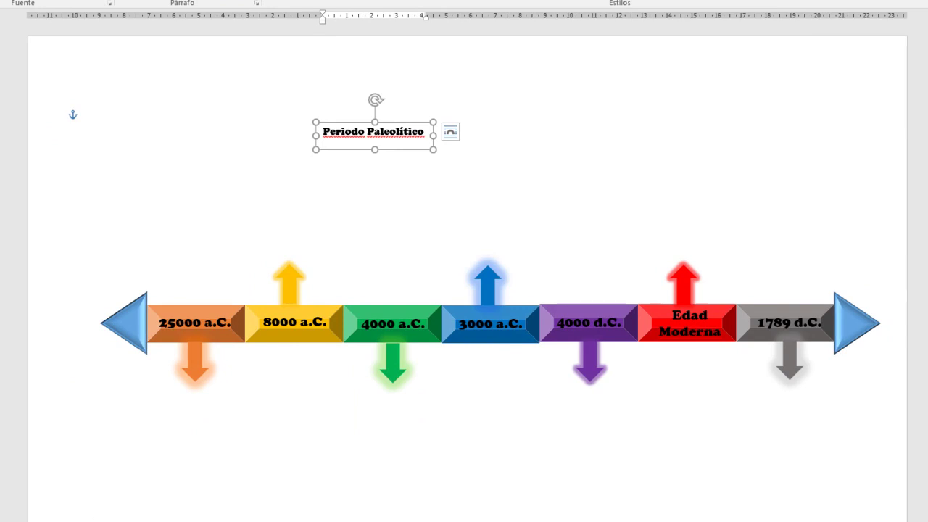
{"action": "key", "text": "ctrl+v"}
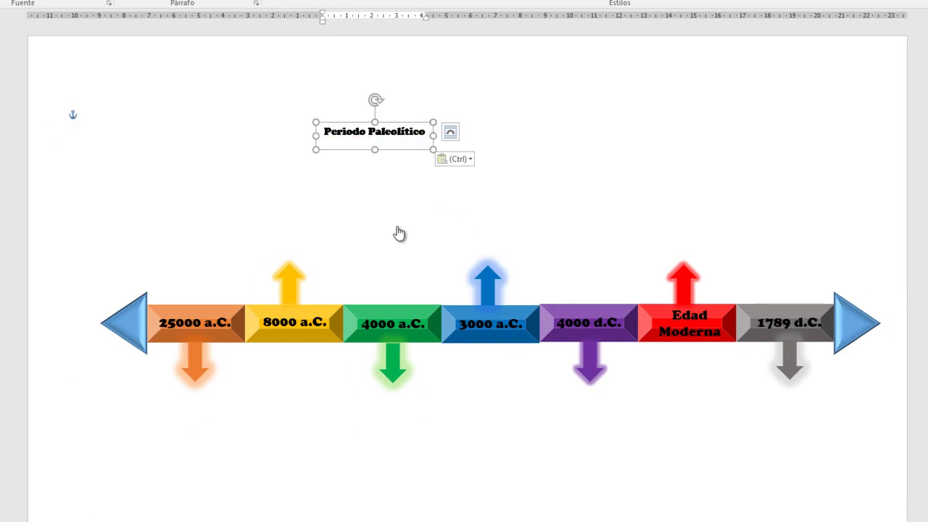
Place Periodo Paleolítico label copies by the orange, yellow, blue, purple, grey and red arrows.
{"action": "mouse_move", "coordinate": [374, 136]}
{"action": "left_mouse_down"}
{"action": "mouse_move", "coordinate": [340, 210]}
{"action": "mouse_move", "coordinate": [182, 411]}
{"action": "mouse_move", "coordinate": [198, 400]}
{"action": "left_mouse_up"}
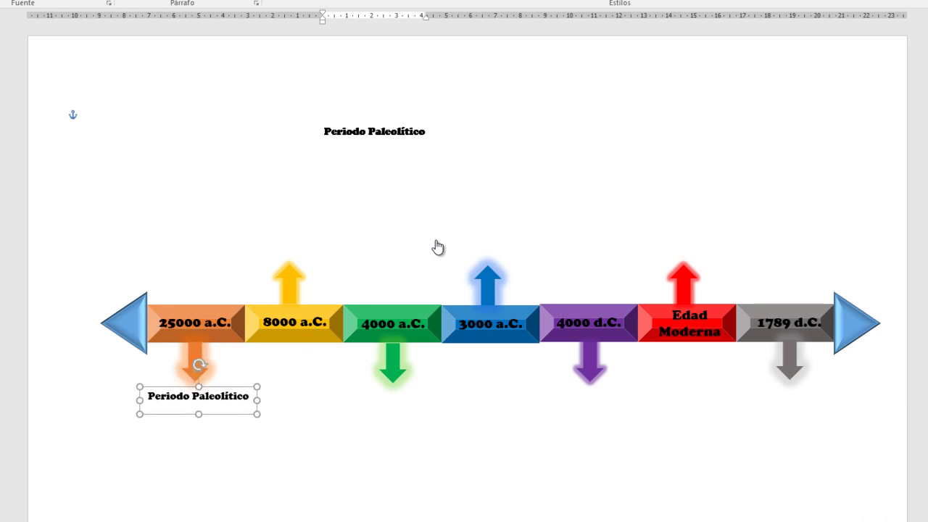
{"action": "key", "text": "ctrl+v"}
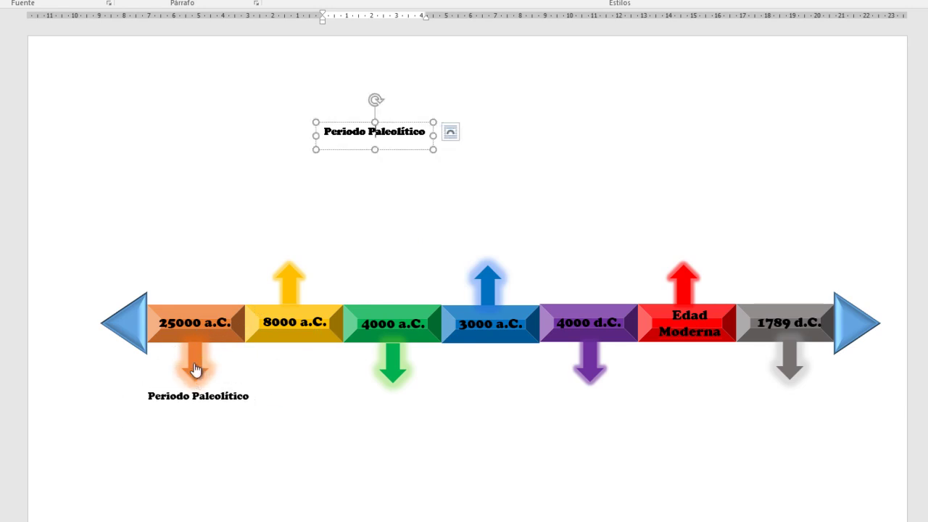
{"action": "mouse_move", "coordinate": [374, 136]}
{"action": "left_mouse_down"}
{"action": "mouse_move", "coordinate": [321, 189]}
{"action": "mouse_move", "coordinate": [296, 253]}
{"action": "left_mouse_up"}
{"action": "key", "text": "Left"}
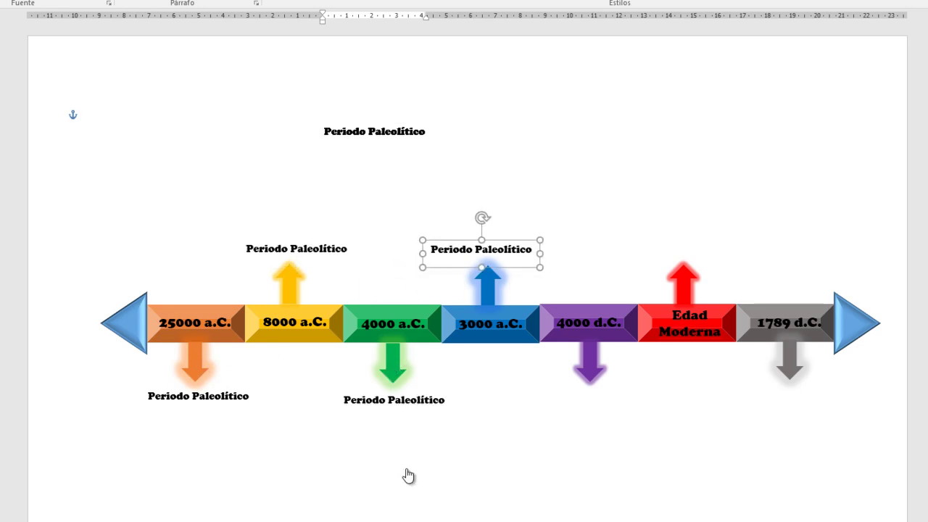
{"action": "key", "text": "Right"}
{"action": "key", "text": "Tab"}
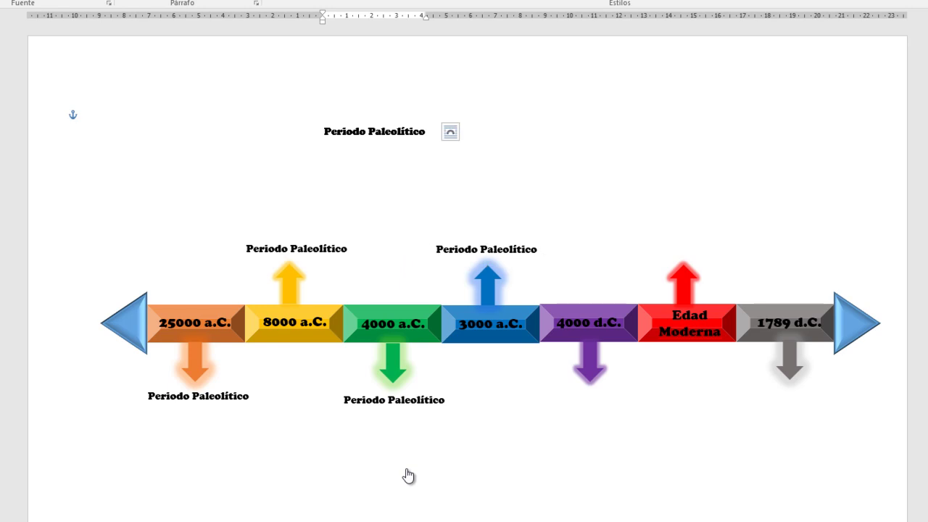
{"action": "key", "text": "Escape"}
{"action": "key", "text": "ctrl+v"}
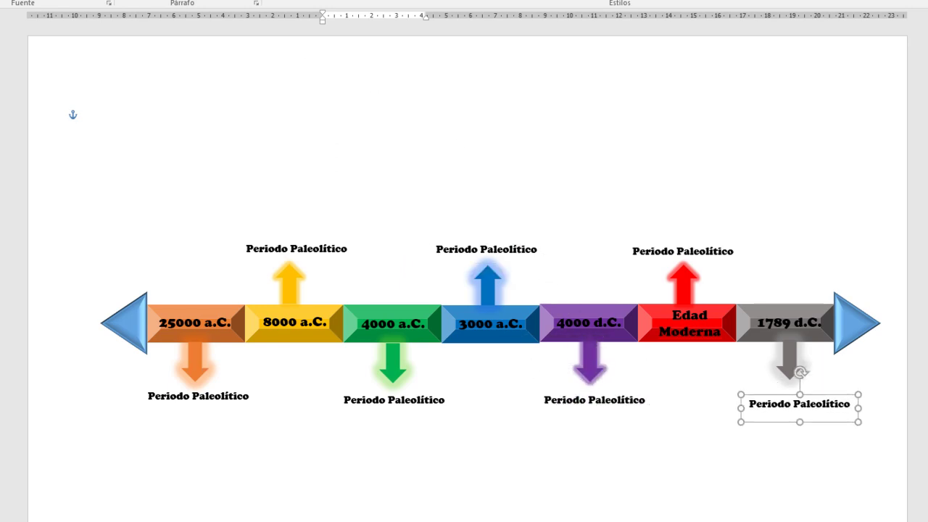
{"action": "key", "text": "Escape"}
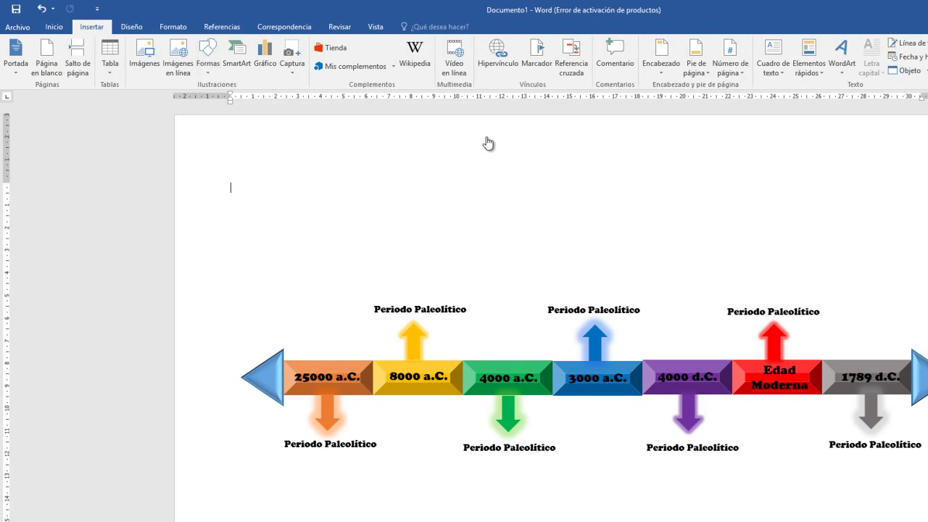
Draw a rounded rectangle below the orange 25000 a.C. arrow.
{"action": "key", "text": "Return"}
{"action": "key", "text": "Right"}
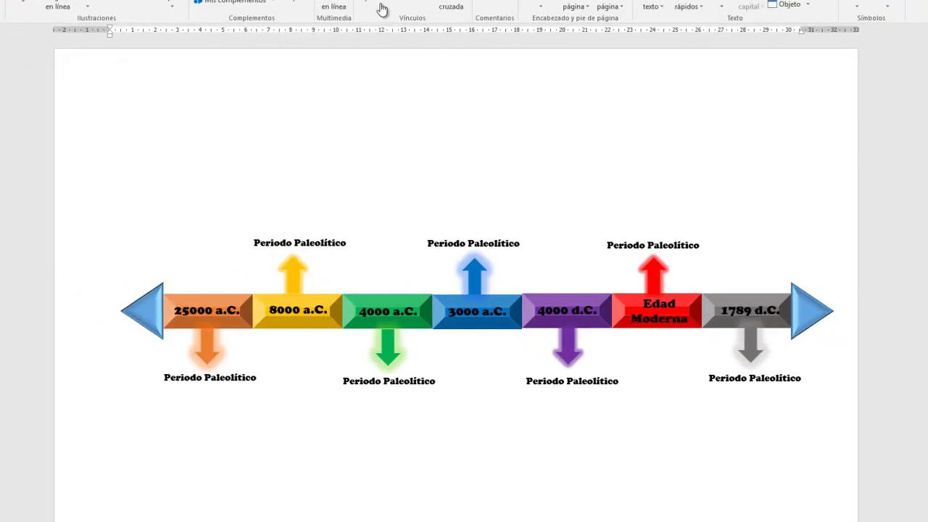
{"action": "left_click_drag", "start_coordinate": [168, 388], "coordinate": [246, 475]}
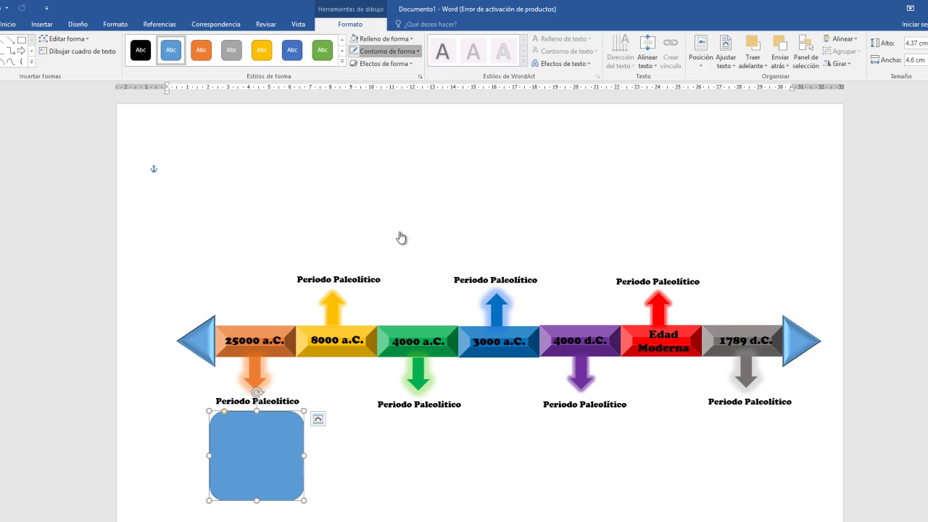
Give the rounded rectangle a 2¼ pt orange outline.
{"action": "left_click", "coordinate": [384, 51]}
{"action": "key", "text": "Down"}
{"action": "key", "text": "Down"}
{"action": "key", "text": "Down"}
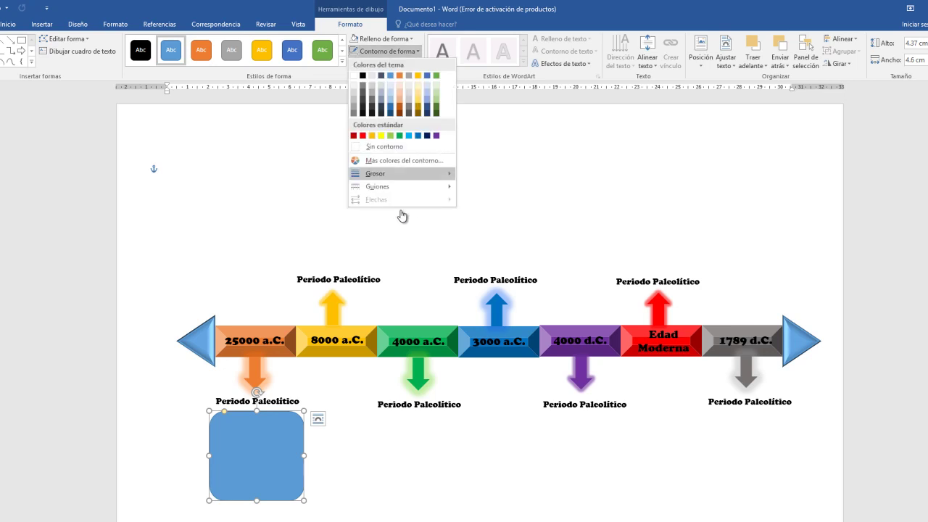
{"action": "key", "text": "Right"}
{"action": "key", "text": "Down"}
{"action": "key", "text": "Down"}
{"action": "key", "text": "Down"}
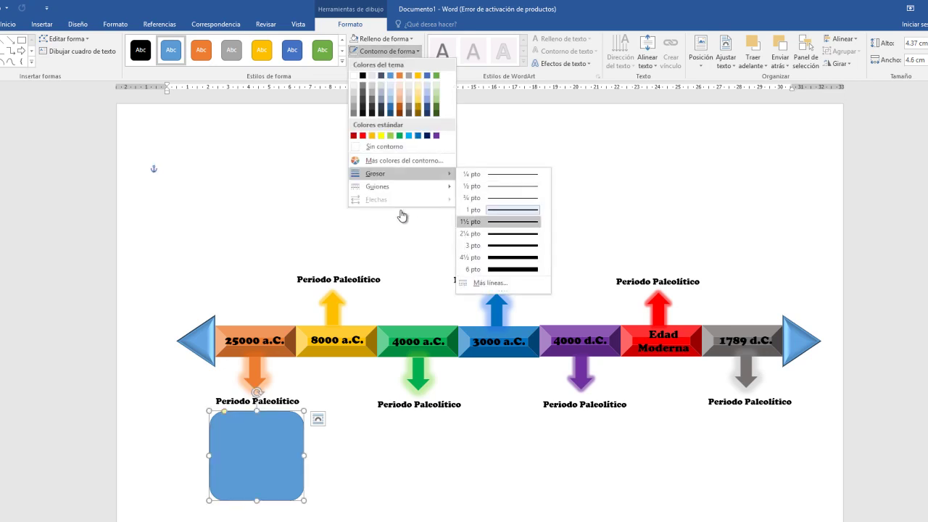
{"action": "key", "text": "Down"}
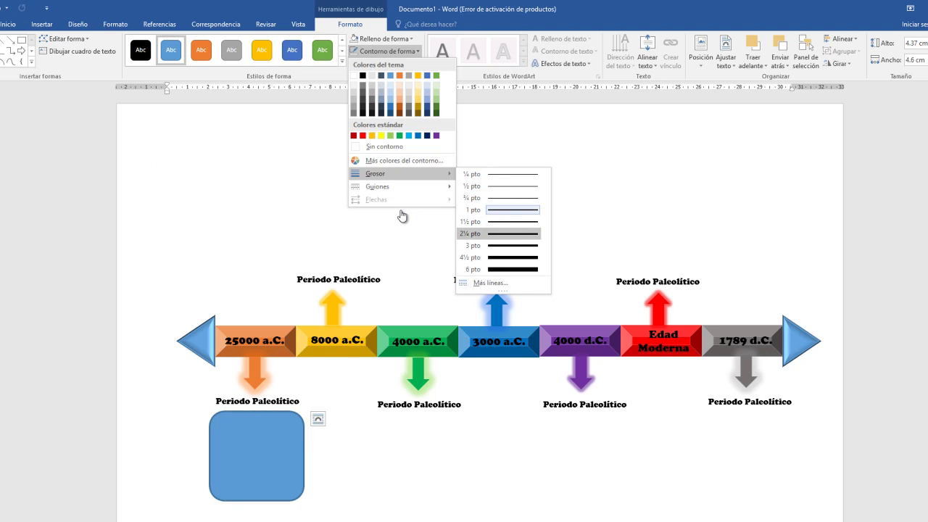
{"action": "key", "text": "Return"}
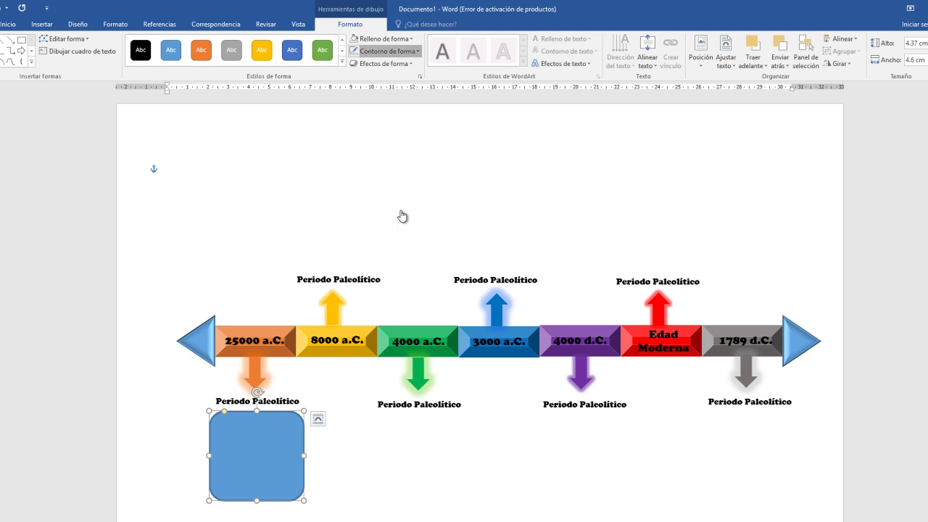
{"action": "key", "text": "Return"}
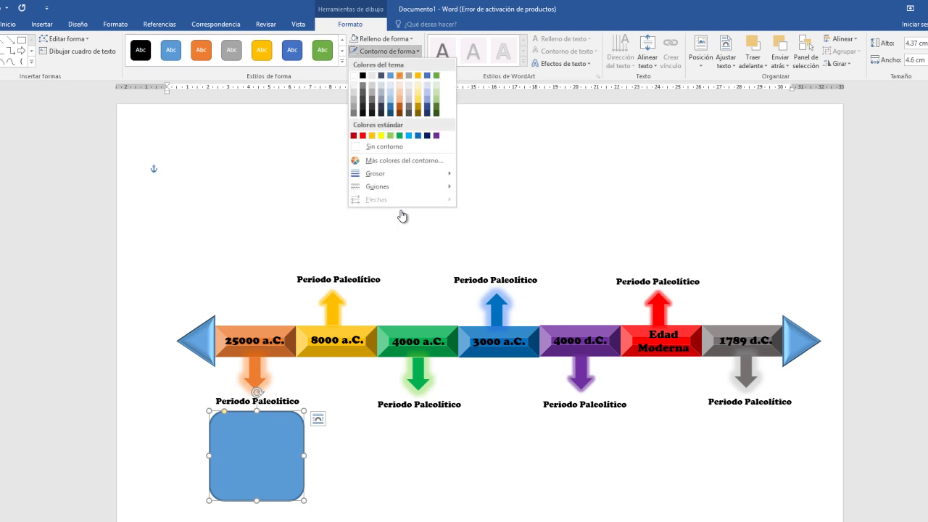
{"action": "key", "text": "Return"}
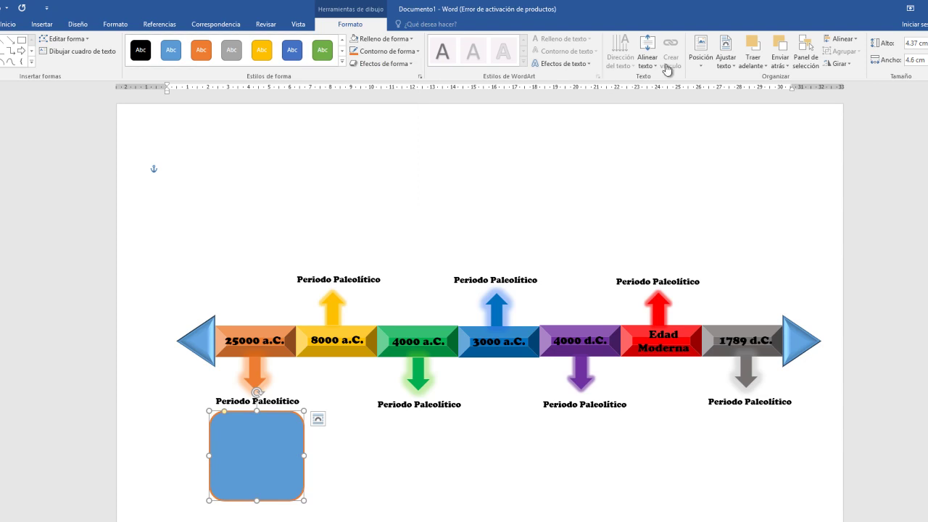
Apply a strong orange glow effect to the rectangle.
{"action": "key", "text": "Return"}
{"action": "key", "text": "Down"}
{"action": "key", "text": "Down"}
{"action": "key", "text": "Down"}
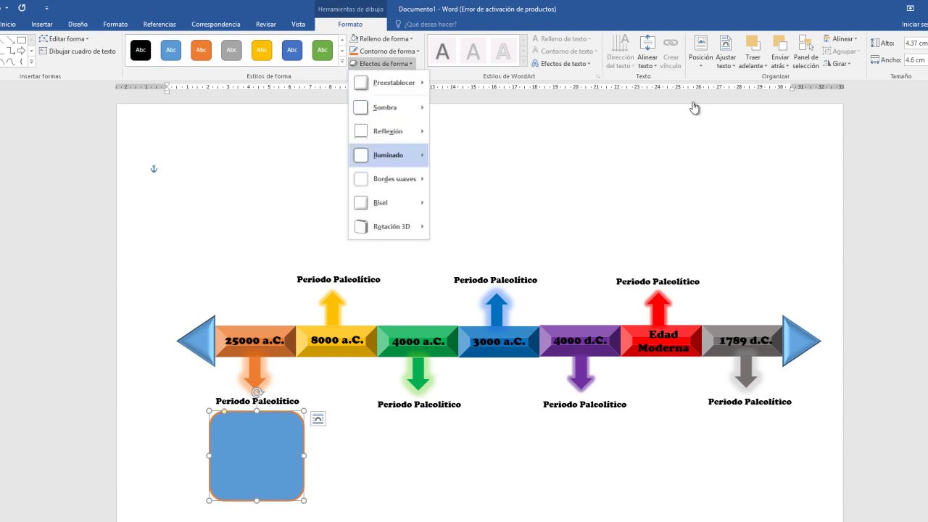
{"action": "key", "text": "Right"}
{"action": "key", "text": "Down"}
{"action": "key", "text": "Down"}
{"action": "key", "text": "Down"}
{"action": "key", "text": "Right"}
{"action": "key", "text": "Right"}
{"action": "key", "text": "Left"}
{"action": "key", "text": "Down"}
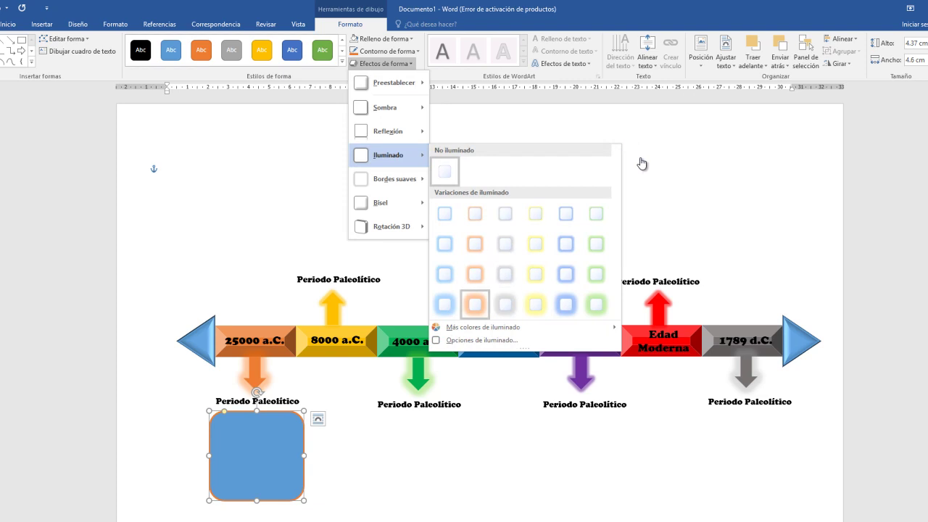
{"action": "key", "text": "Return"}
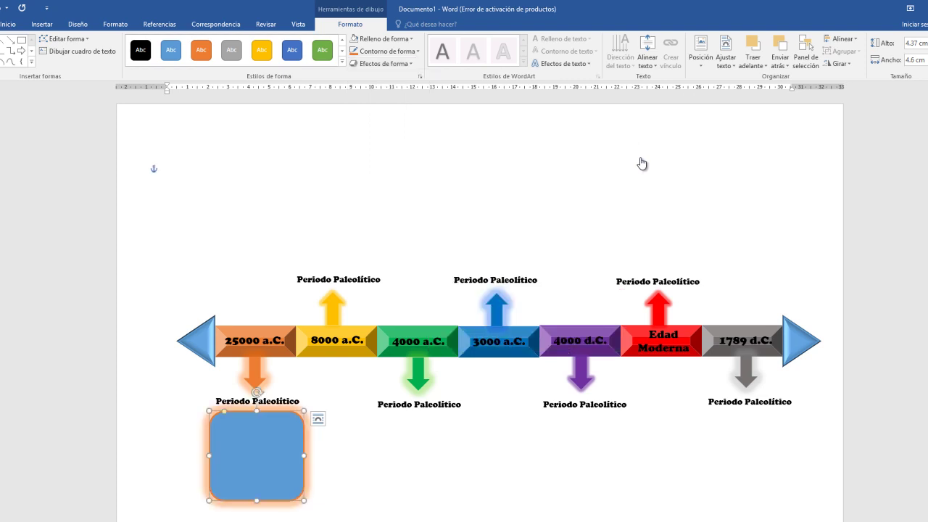
Choose a picture fill for the rectangle, opening the Insertar imágenes dialog.
{"action": "key", "text": "Up"}
{"action": "key", "text": "Up"}
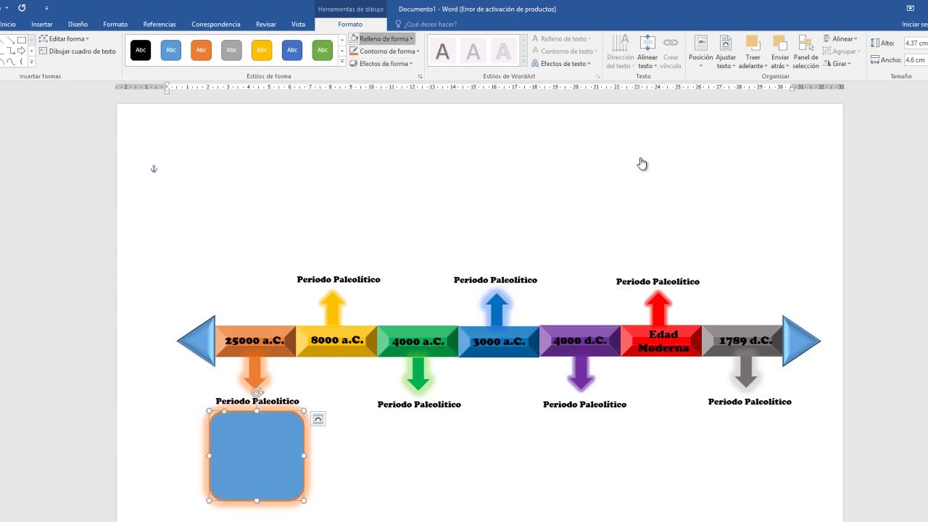
{"action": "key", "text": "Return"}
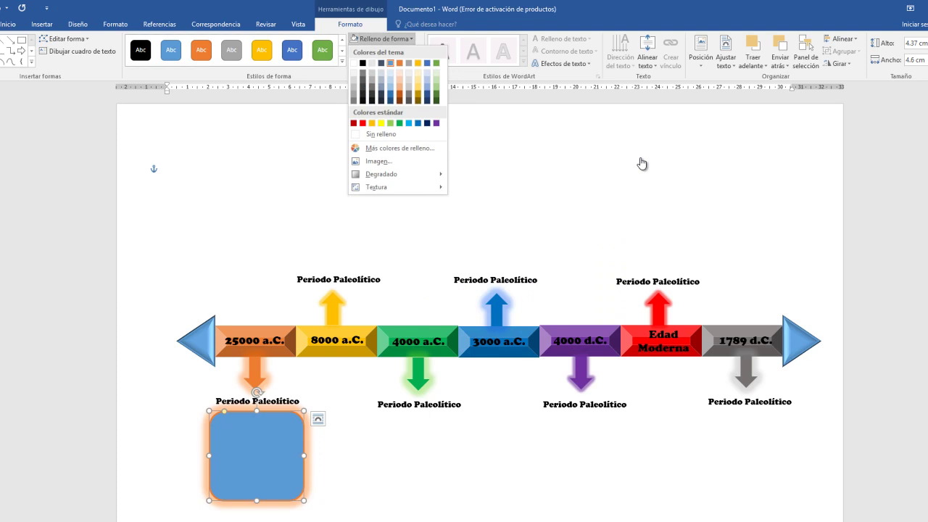
{"action": "key", "text": "Up"}
{"action": "key", "text": "Up"}
{"action": "key", "text": "Up"}
{"action": "key", "text": "Return"}
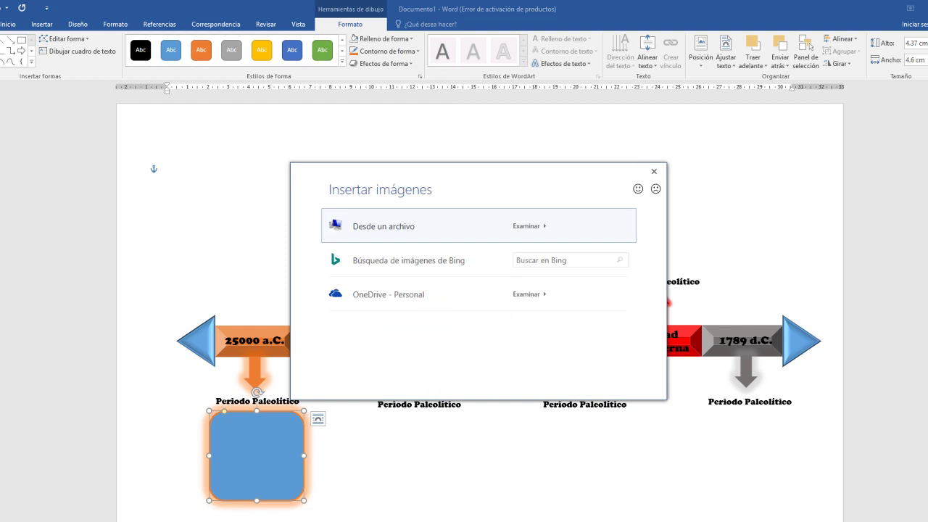
Fill the rounded frame with the Periodo Paleolítico picture from file.
{"action": "key", "text": "Escape"}
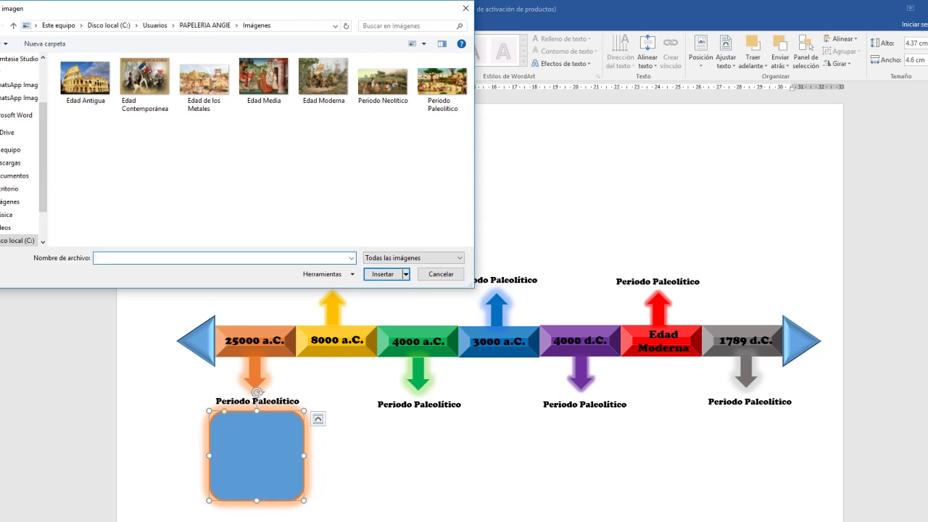
{"action": "left_click", "coordinate": [443, 83]}
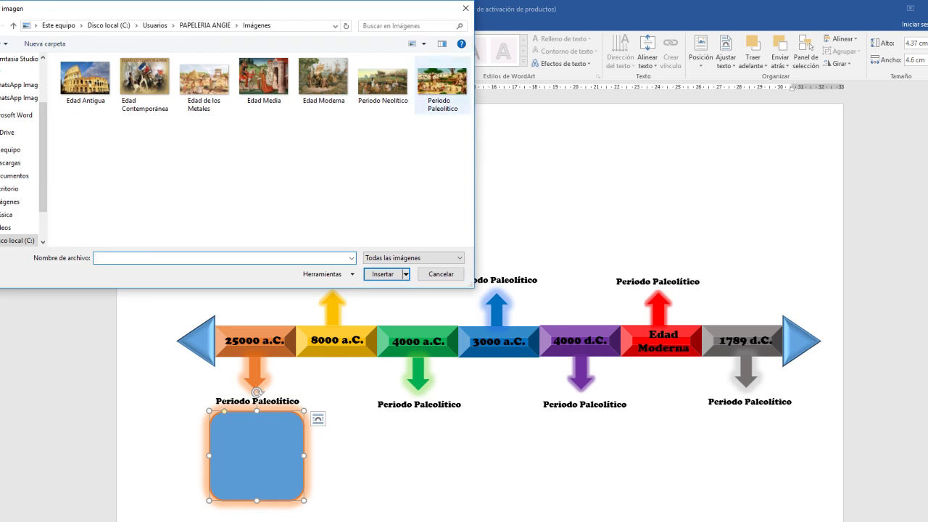
{"action": "key", "text": "Return"}
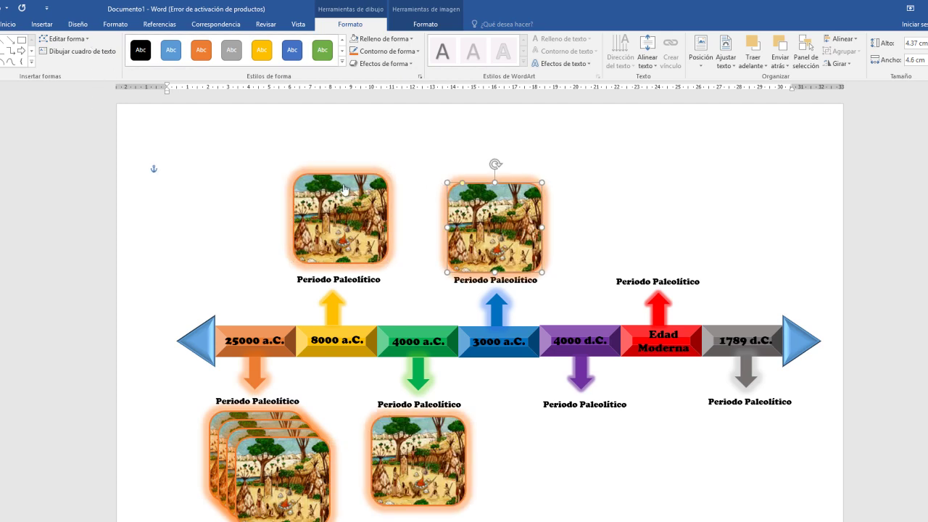
Align the frame above 3000 a.C. and give the top-left frame a yellow glow.
{"action": "left_click_drag", "start_coordinate": [519, 240], "coordinate": [520, 231]}
{"action": "key", "text": "Down"}
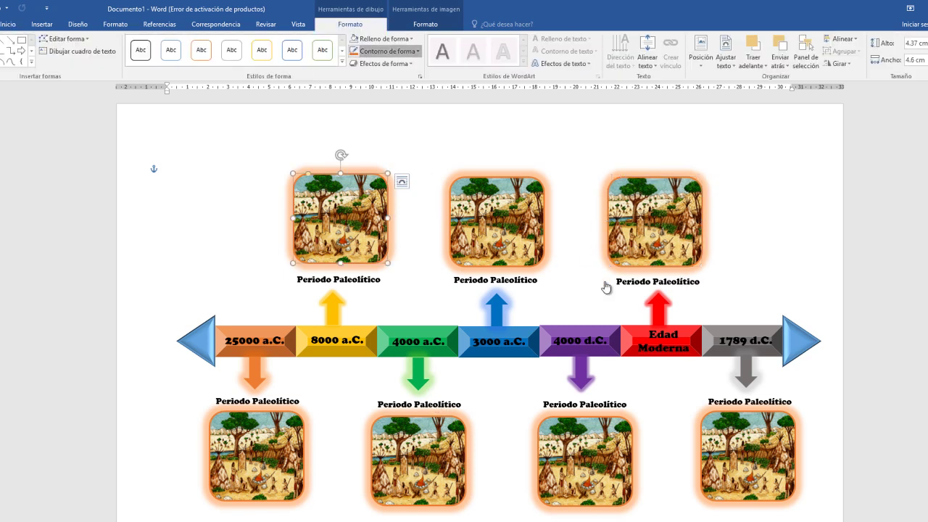
{"action": "left_click", "coordinate": [384, 51]}
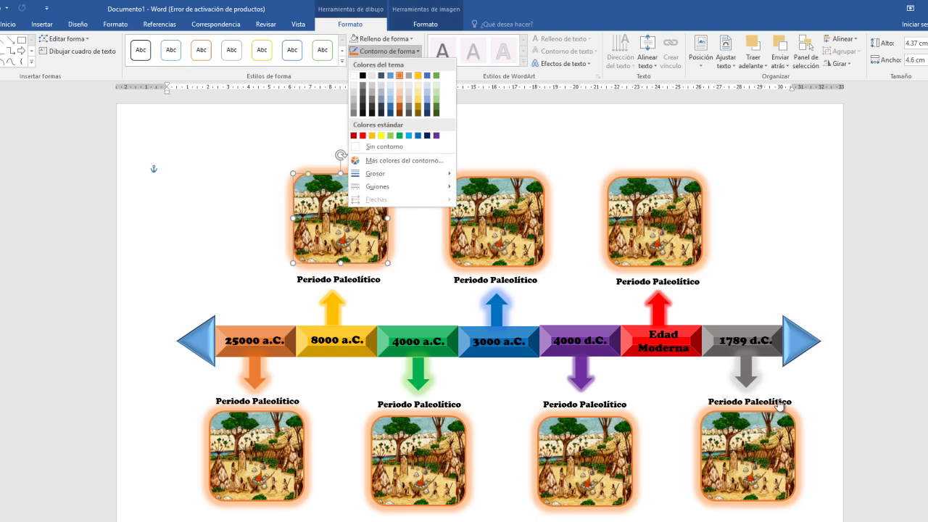
{"action": "key", "text": "Escape"}
{"action": "left_click", "coordinate": [384, 63]}
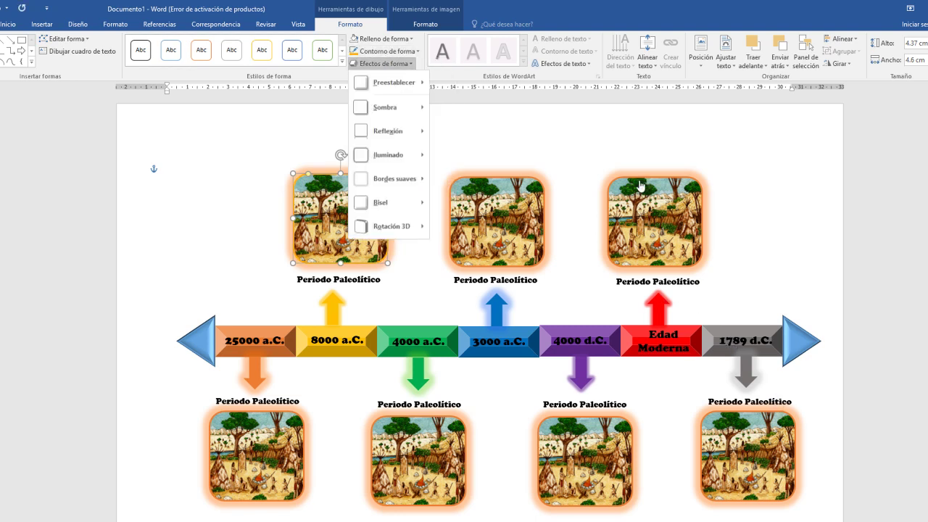
{"action": "mouse_move", "coordinate": [388, 154]}
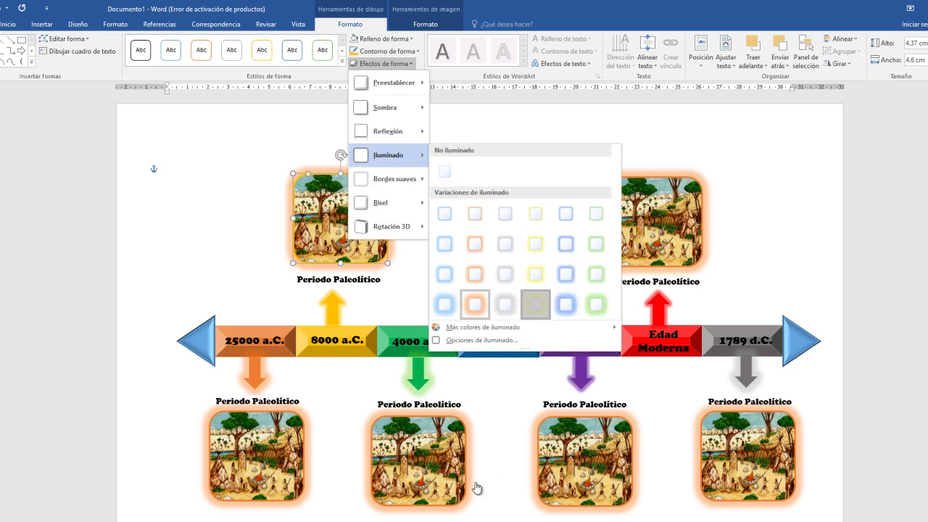
{"action": "key", "text": "Return"}
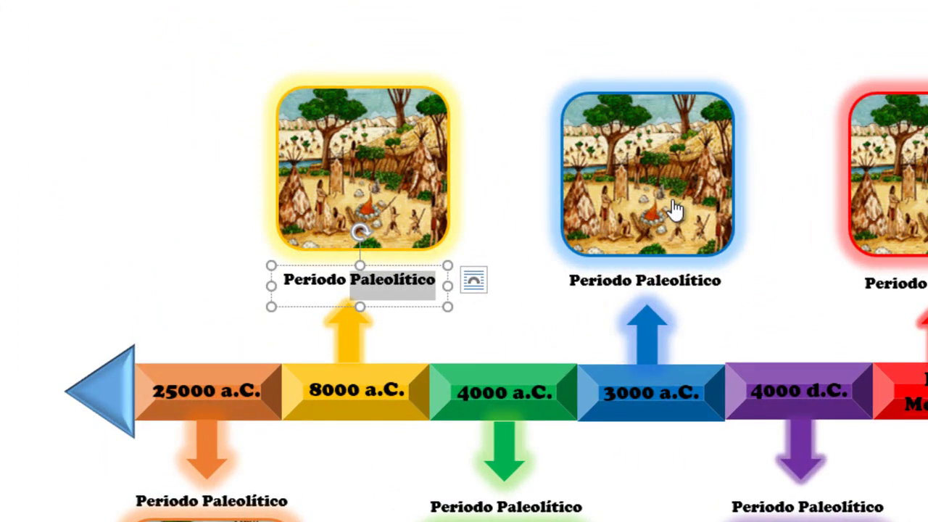
Rename two captions to 'Periodo Neolítico' and 'Edad de los Metales'.
{"action": "key", "text": "shift+Left"}
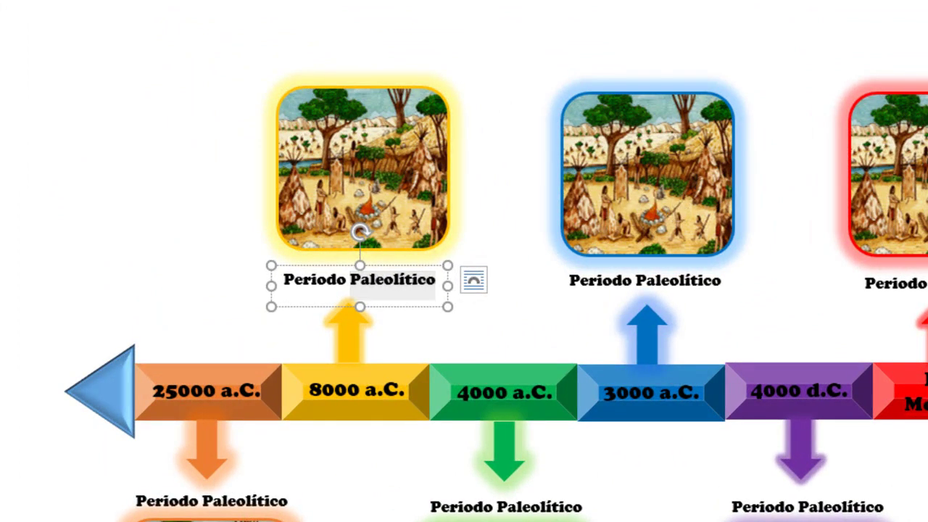
{"action": "key", "text": "Delete"}
{"action": "type", "text": "Neolítico"}
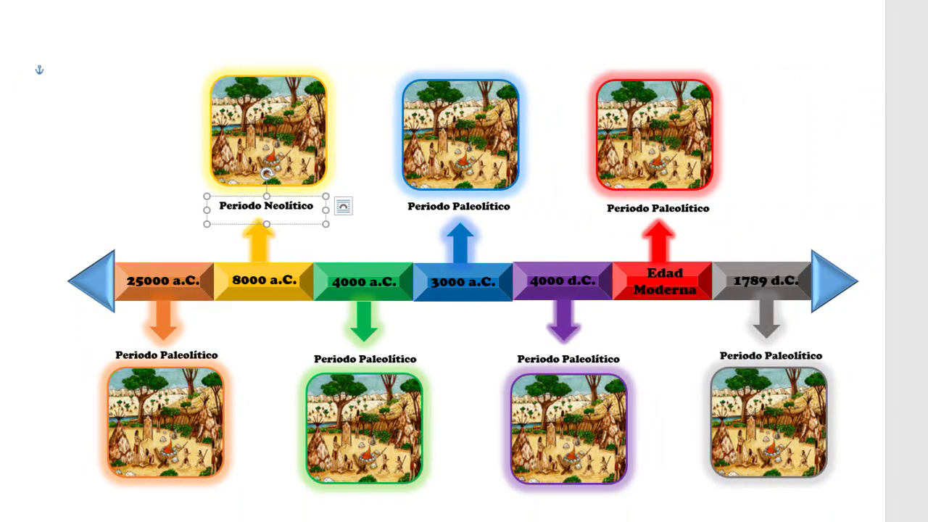
{"action": "left_click", "coordinate": [396, 358]}
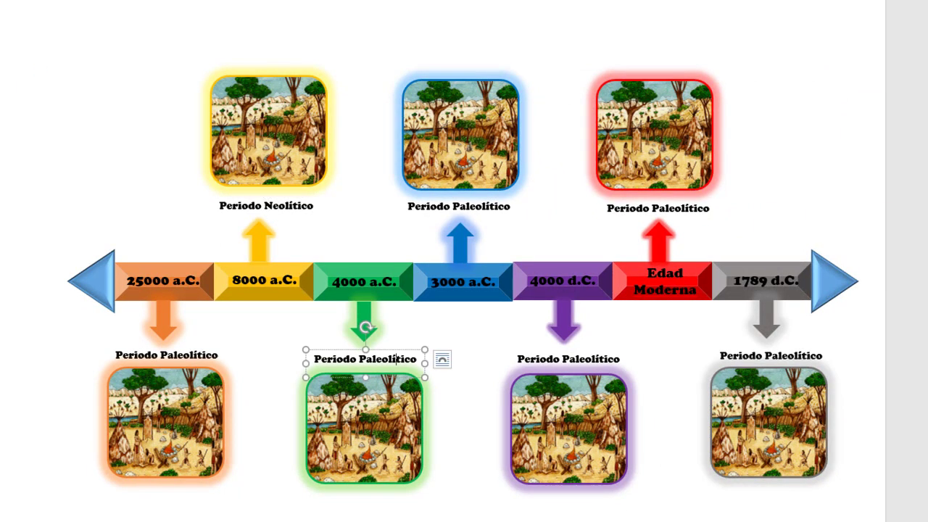
{"action": "left_click_drag", "start_coordinate": [418, 359], "coordinate": [315, 359]}
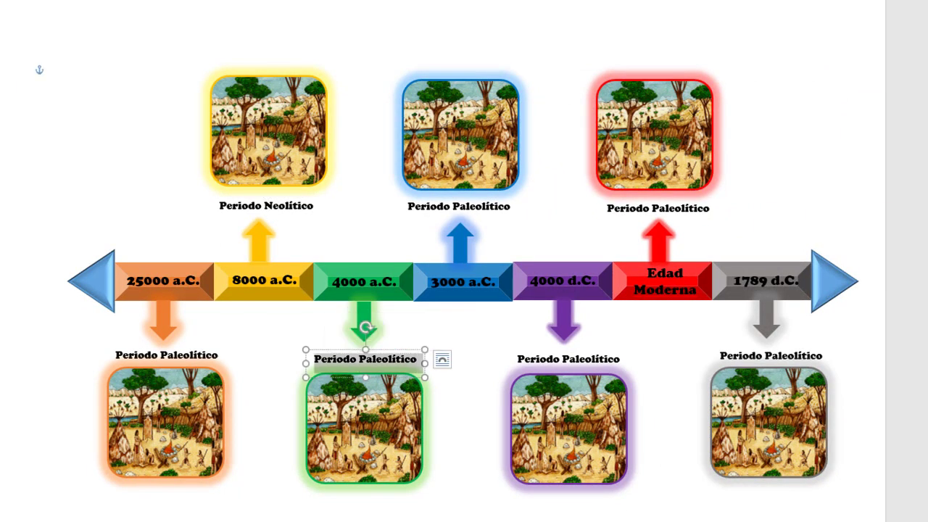
{"action": "type", "text": "Edad de los M"}
{"action": "type", "text": "etales"}
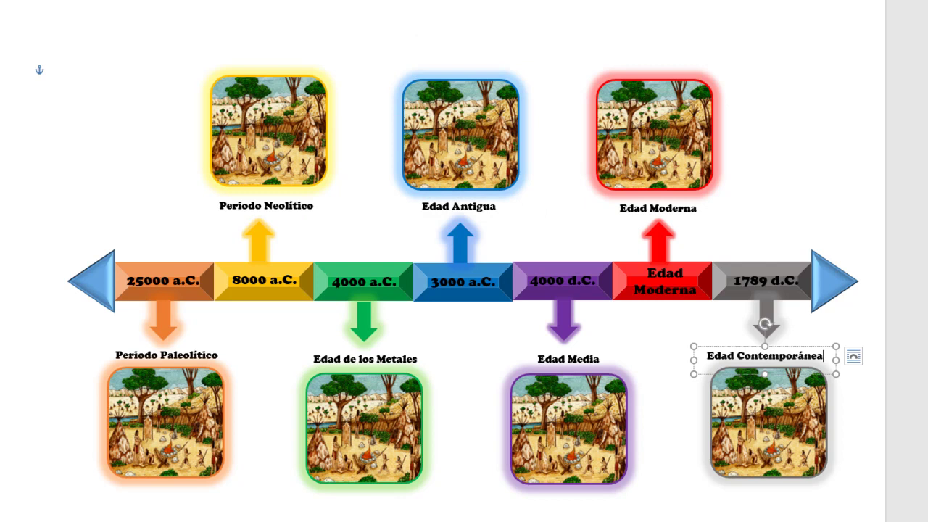
{"action": "left_click", "coordinate": [319, 173]}
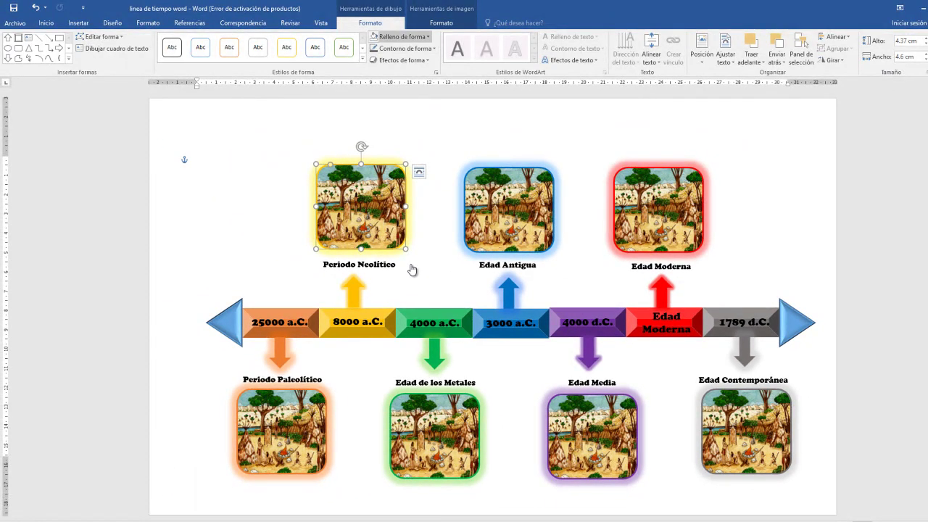
Fill the yellow frame with the Periodo Neolítico picture and the green frame with Edad de los Metales.
{"action": "key", "text": "Down"}
{"action": "key", "text": "Down"}
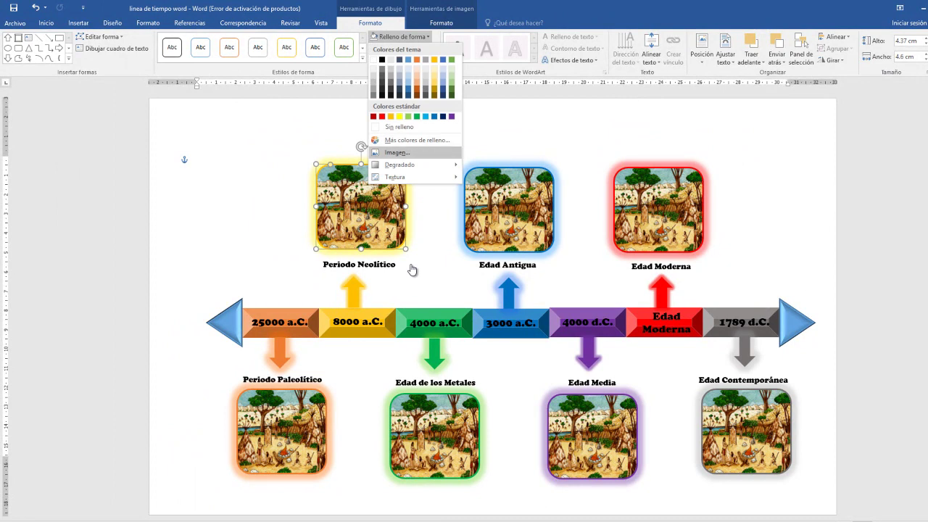
{"action": "key", "text": "Return"}
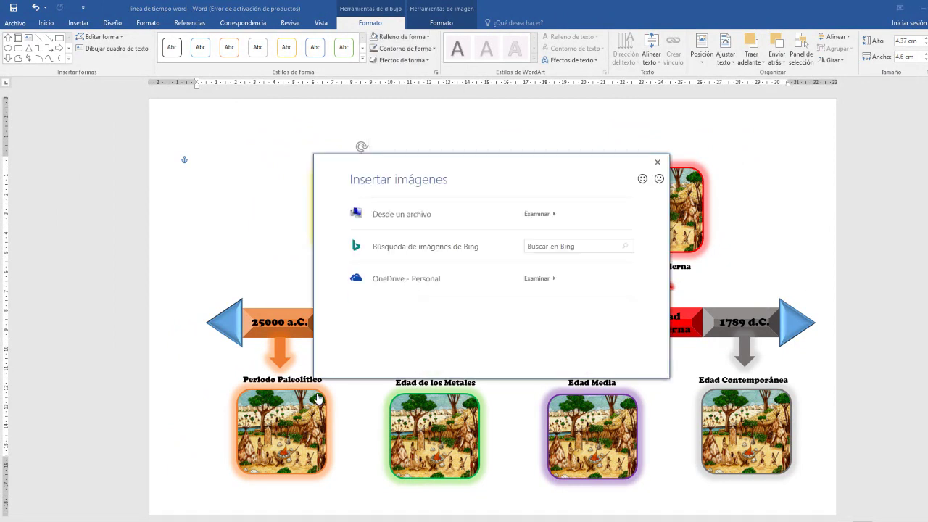
{"action": "key", "text": "Return"}
{"action": "key", "text": "End"}
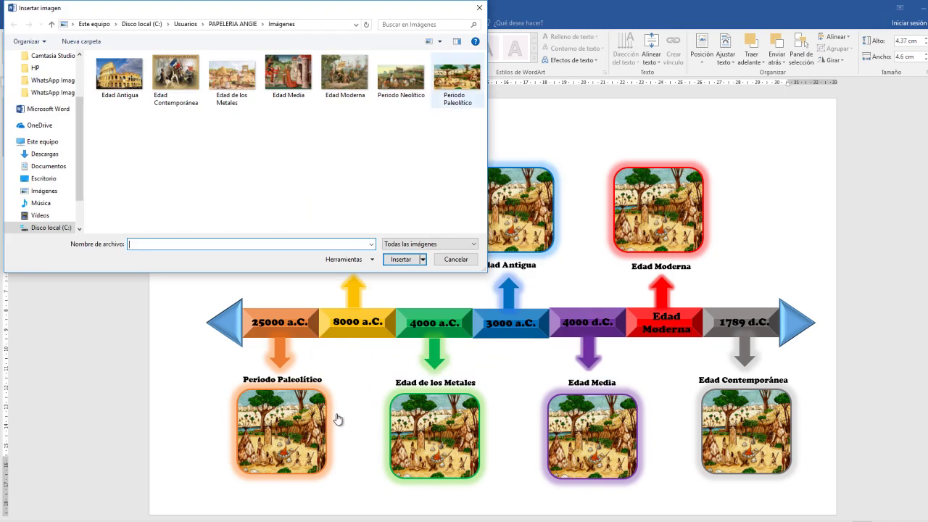
{"action": "key", "text": "Left"}
{"action": "key", "text": "Return"}
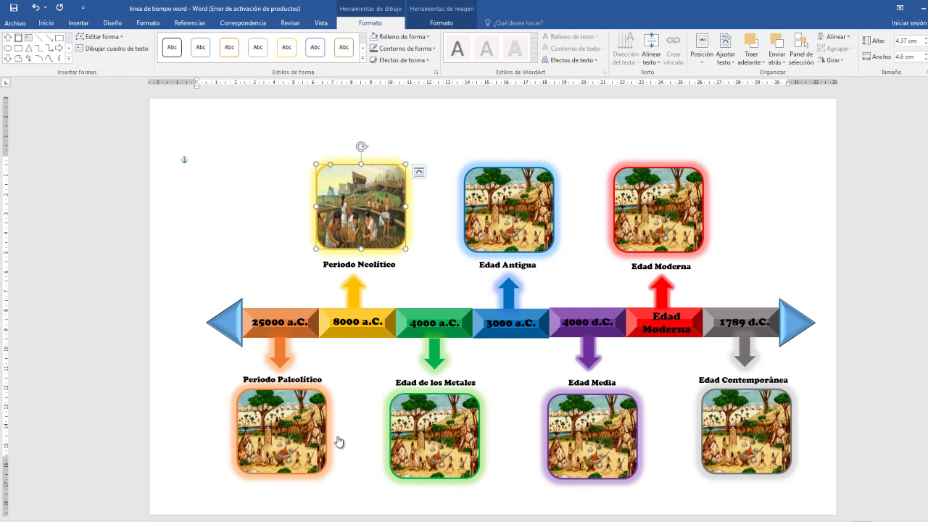
{"action": "left_click", "coordinate": [453, 424]}
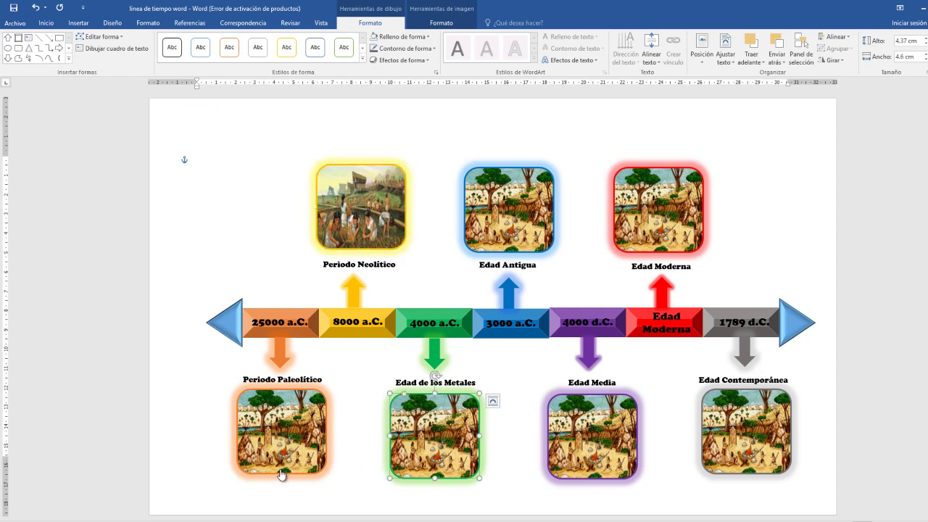
{"action": "left_click", "coordinate": [232, 76]}
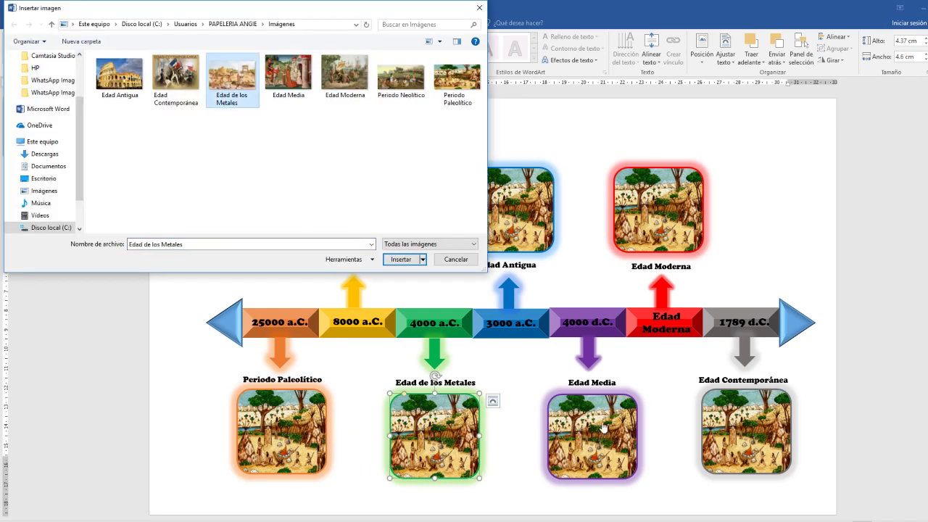
{"action": "left_click", "coordinate": [401, 259]}
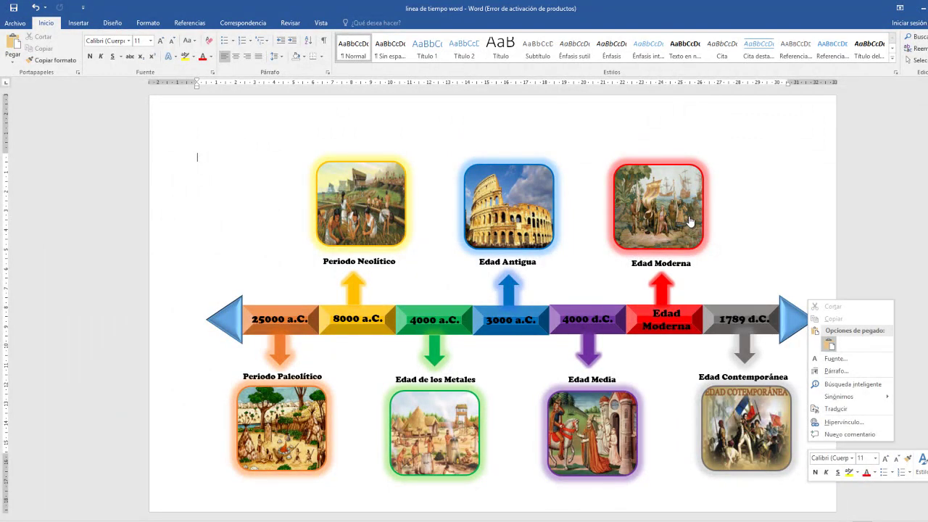
Set the pasted timeline screenshot to sit behind the text.
{"action": "left_click", "coordinate": [731, 239]}
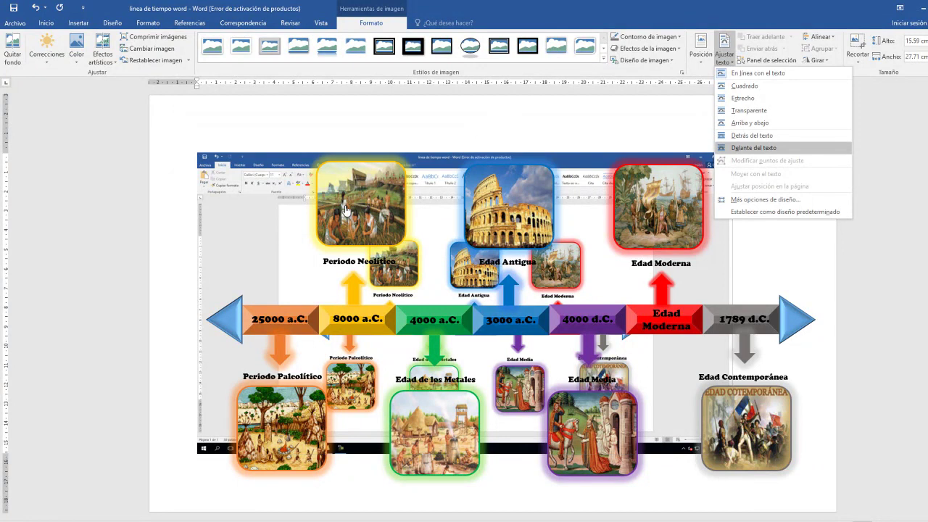
{"action": "key", "text": "Return"}
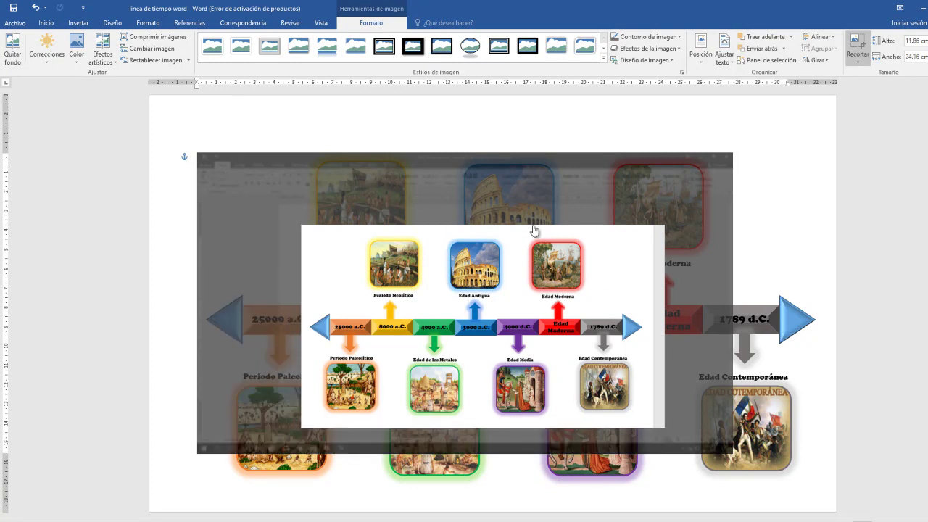
Crop the screenshot to the timeline copy and enlarge it to 10.19 × 18.1 cm.
{"action": "left_click", "coordinate": [551, 178]}
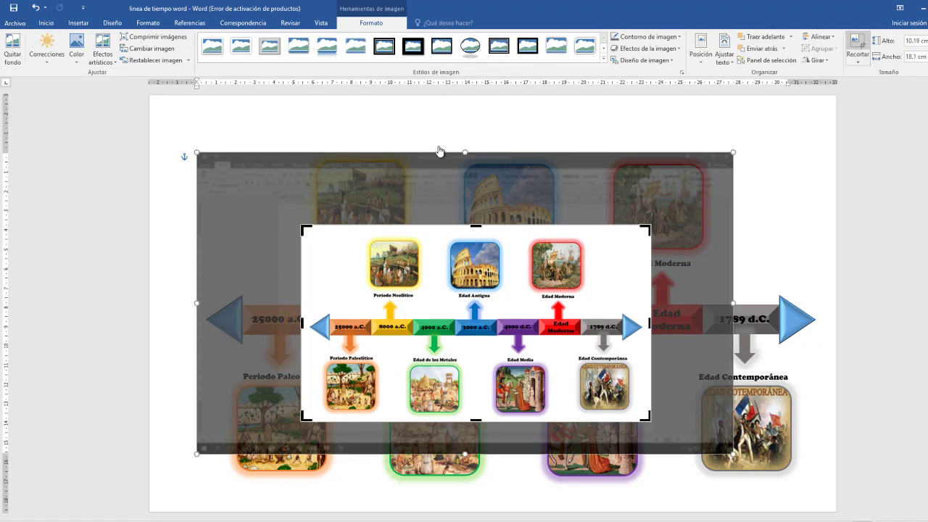
{"action": "key", "text": "Escape"}
{"action": "left_click_drag", "start_coordinate": [651, 225], "coordinate": [664, 217]}
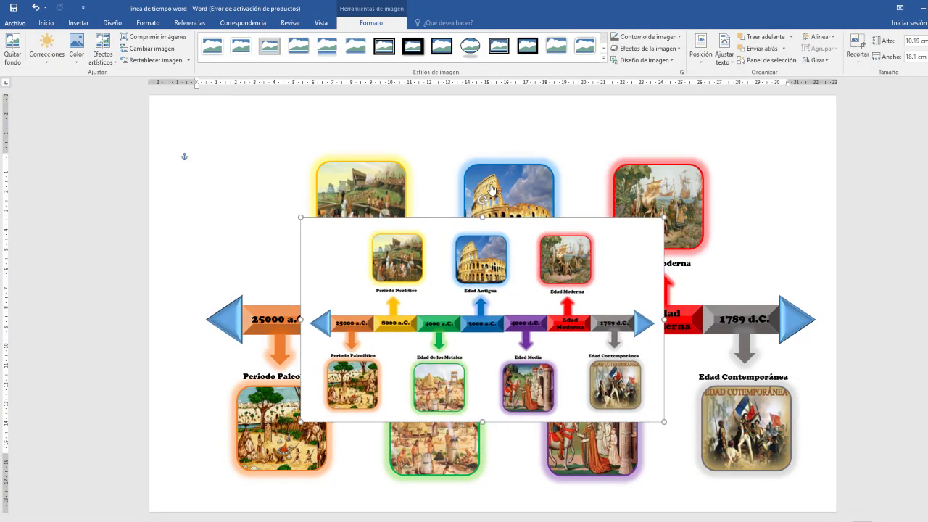